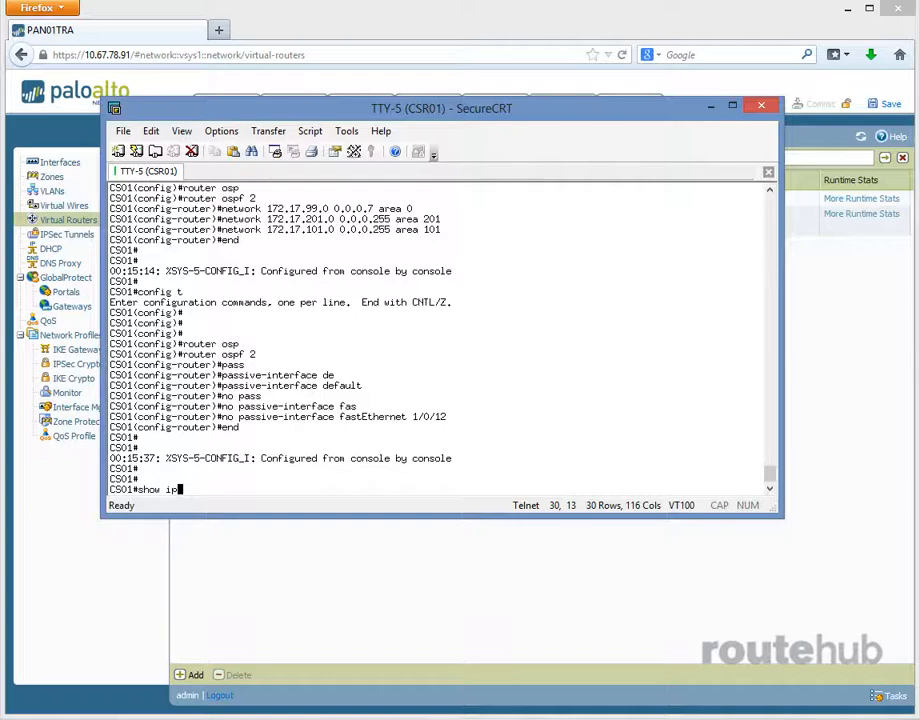
- List the OSPF neighbors on the CS01 switch with the command show ip ospf neighbor
type("os")
key("Tab")
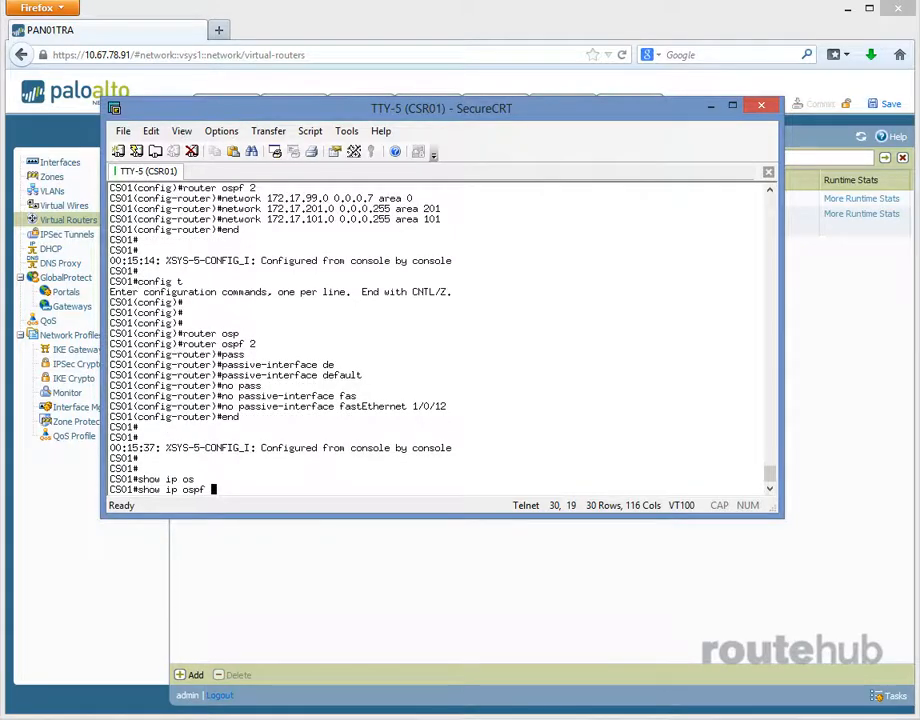
type("ne")
key("Tab")
key("Return")
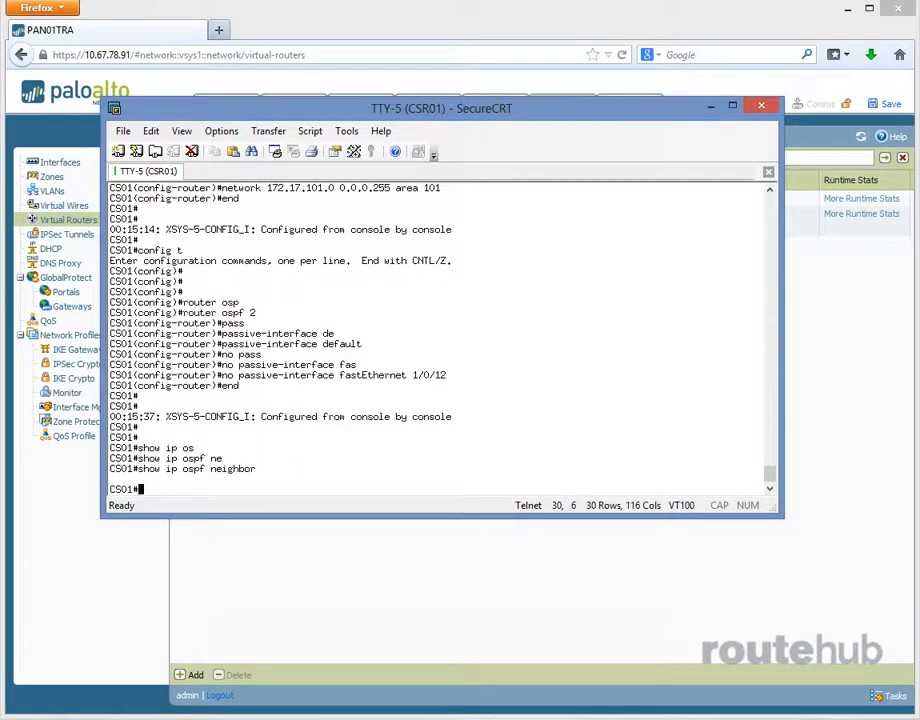
- In the Palo Alto web interface in Firefox, enable OSPF on virtual router RH-VR with router ID 172.17.99.1
left_click_drag(349, 110, 919, 112)
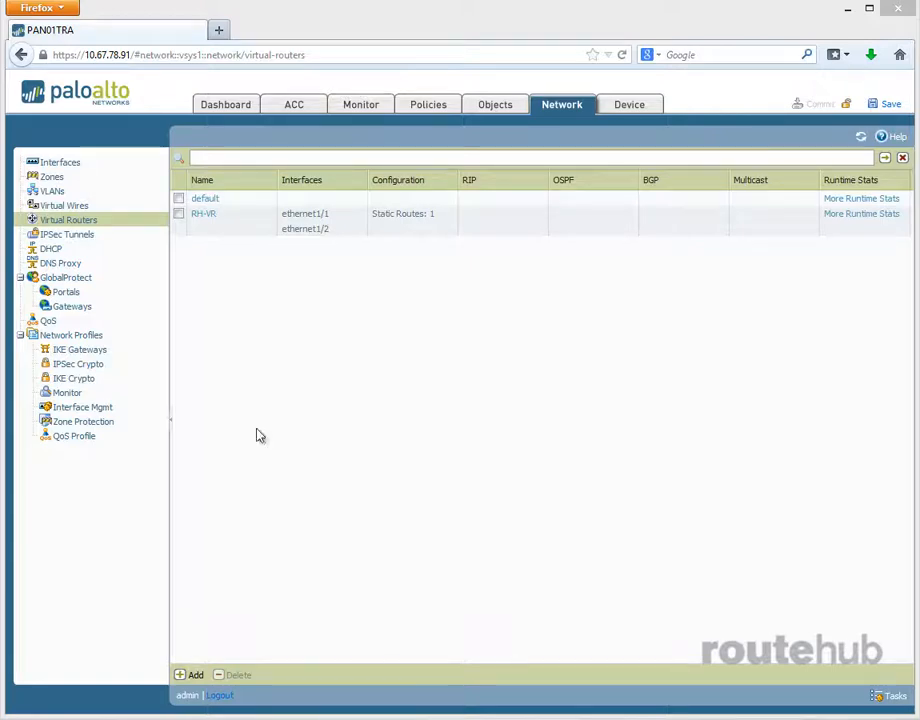
left_click(203, 214)
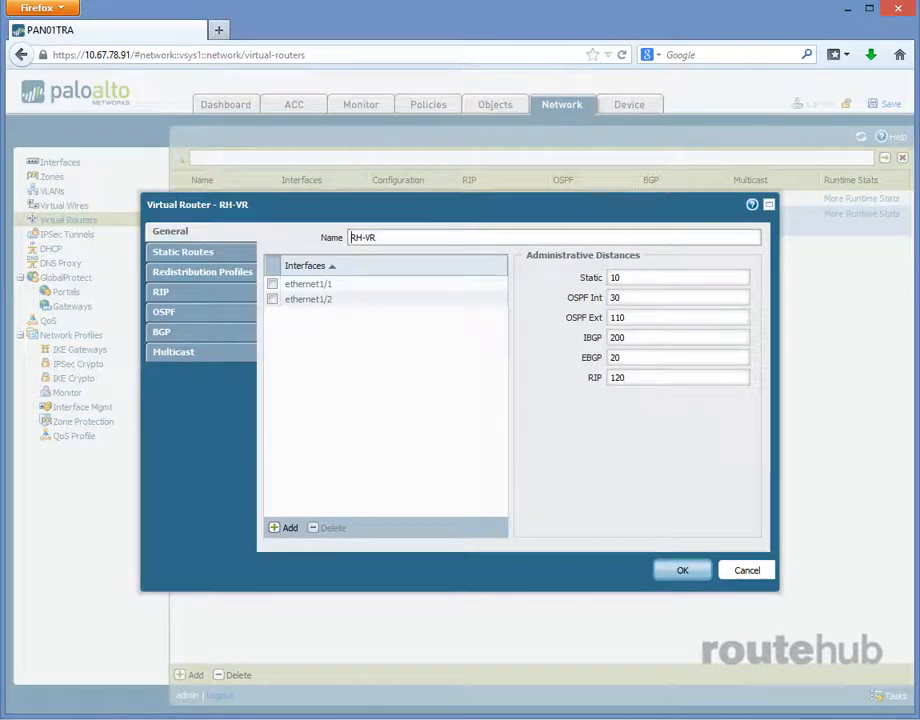
left_click(178, 313)
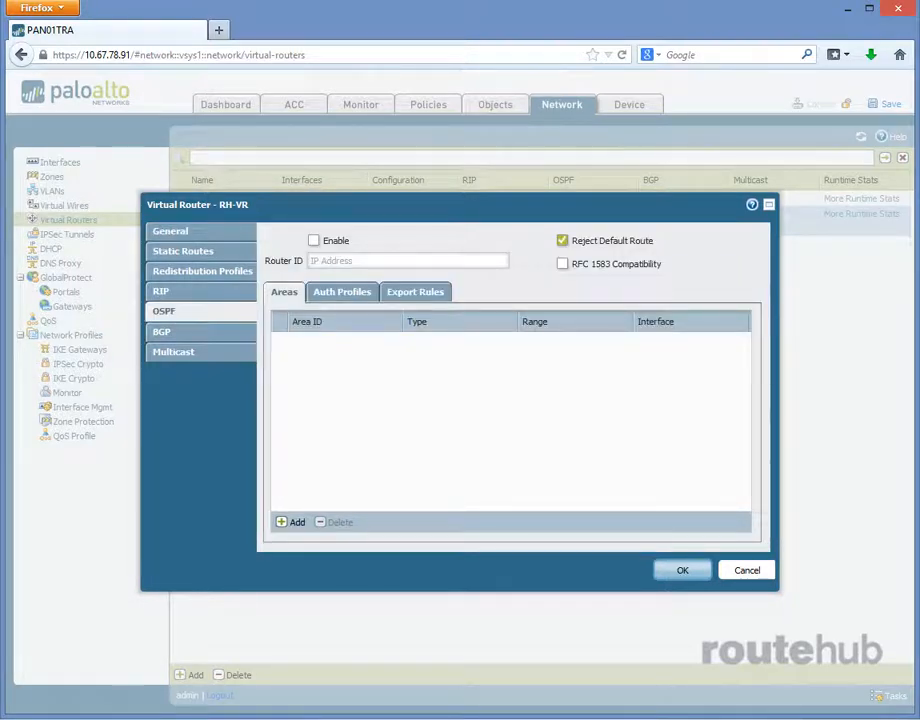
left_click(314, 241)
left_click(323, 259)
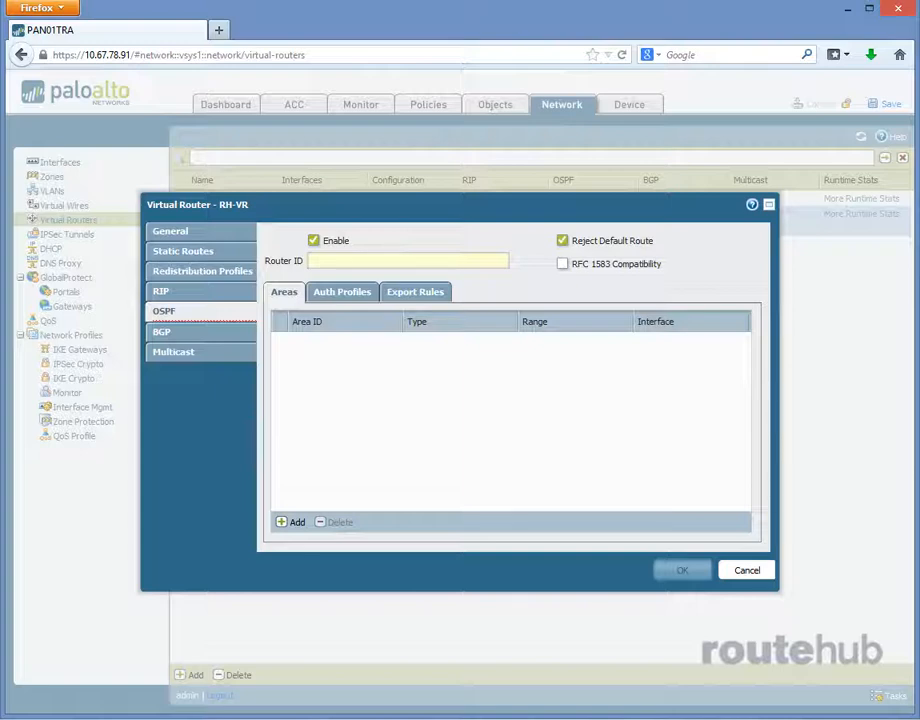
type("172.17.9")
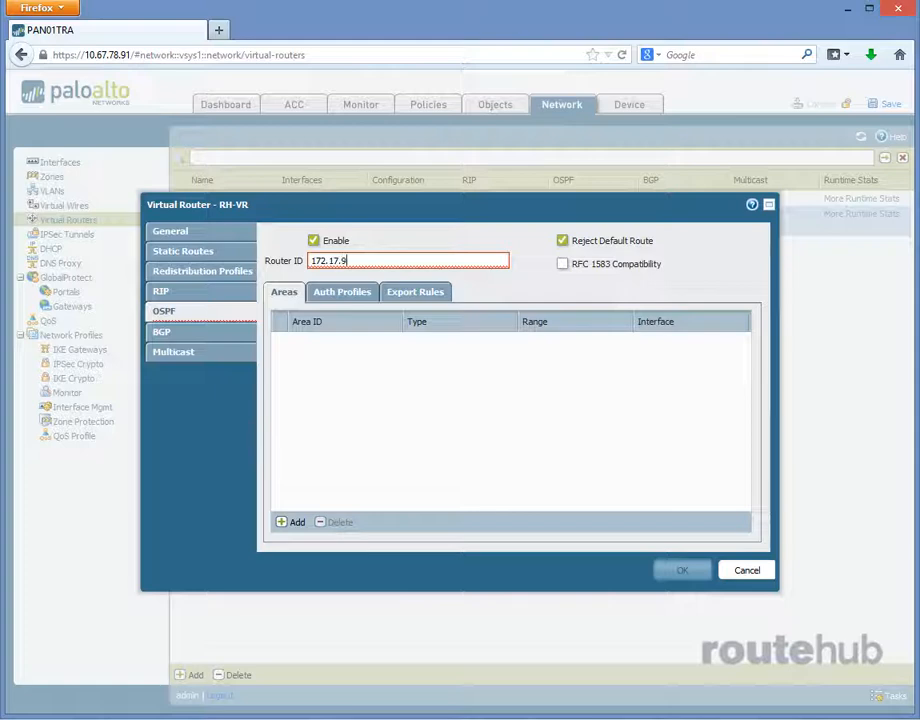
type("9.1")
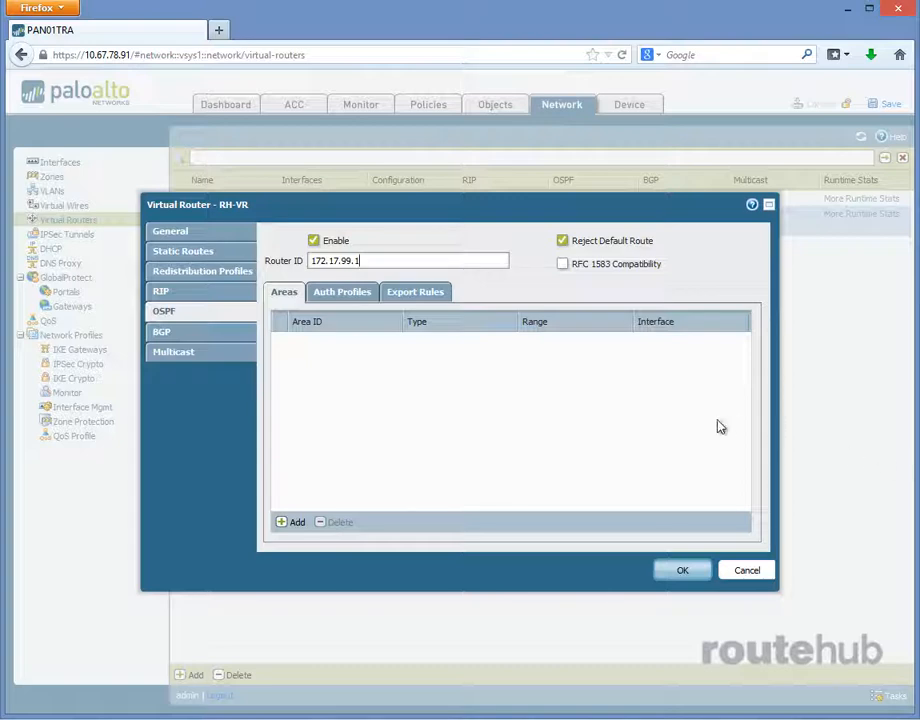
- Add an OSPF area with area ID 0.0.0.0, keeping its type as Normal
left_click(297, 523)
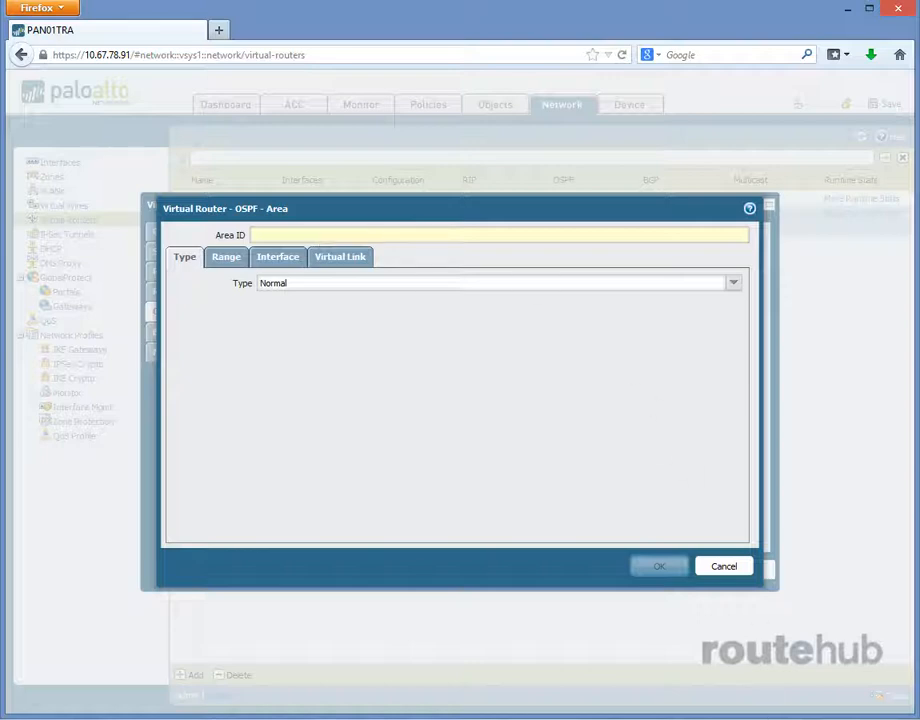
type("0.0.0")
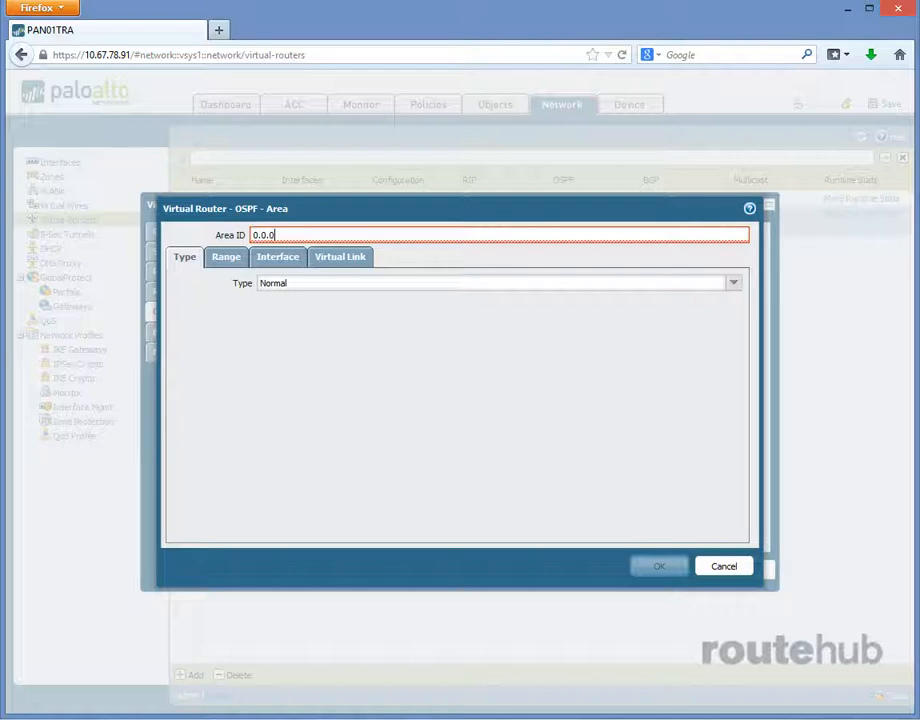
type(".0")
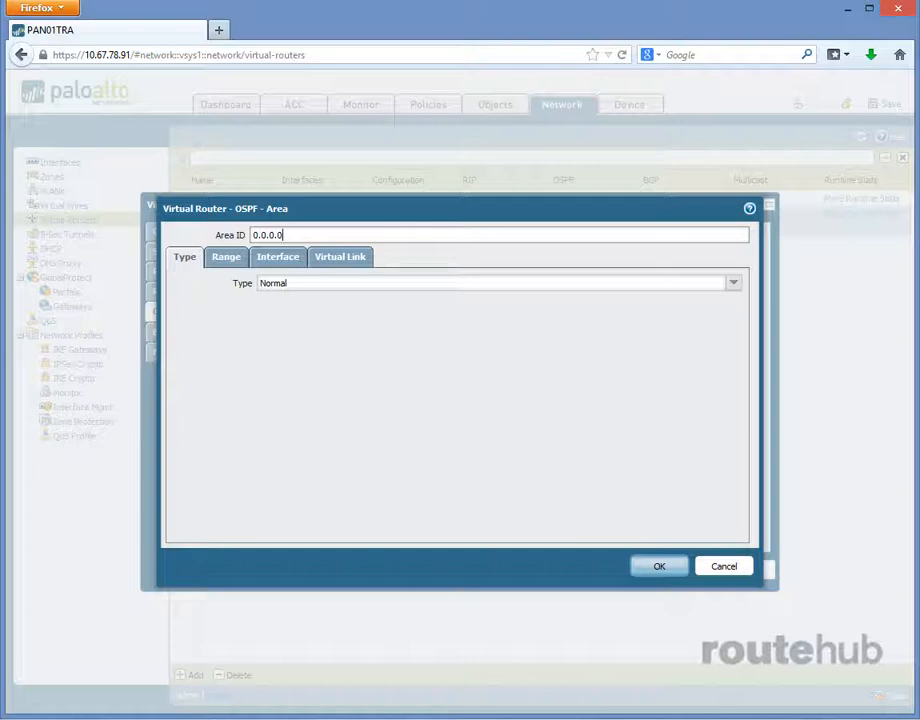
left_click(734, 286)
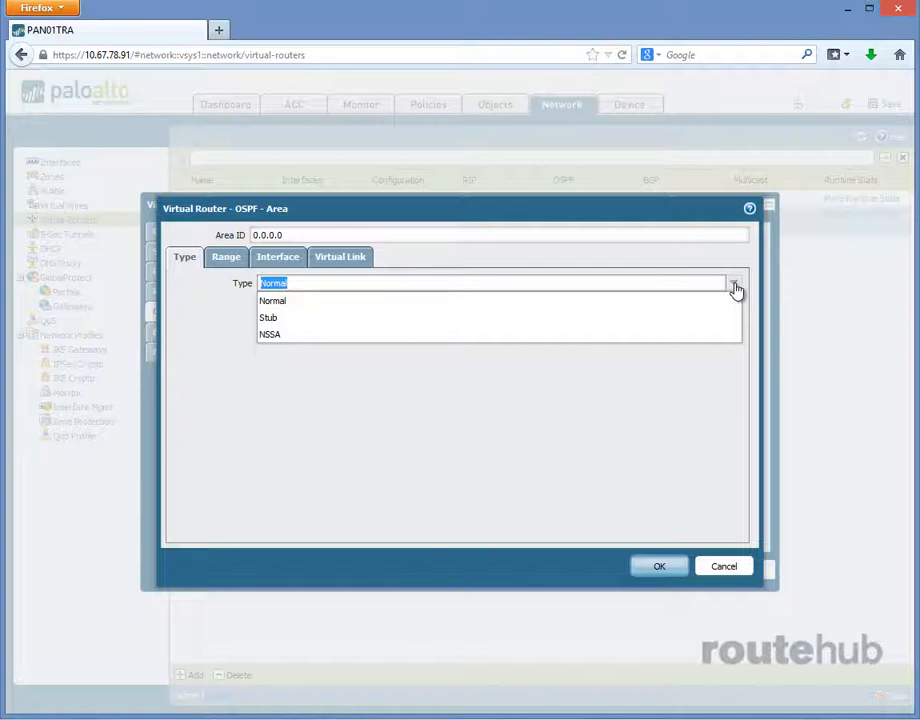
left_click(735, 287)
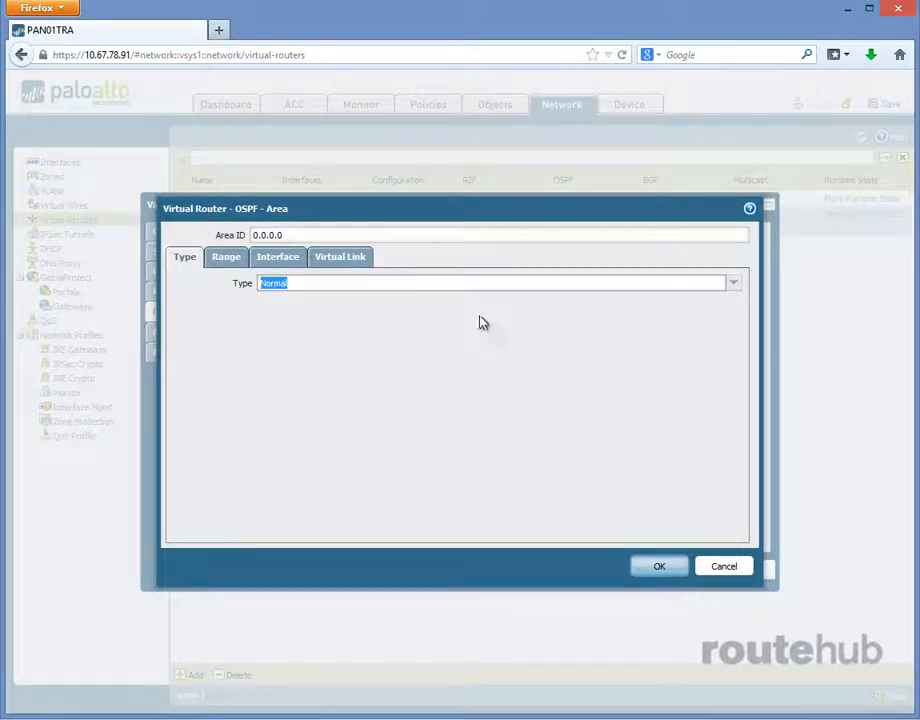
- Add the range 172.17.99.0/29 to area 0.0.0.0 with the Advertise action
left_click(232, 258)
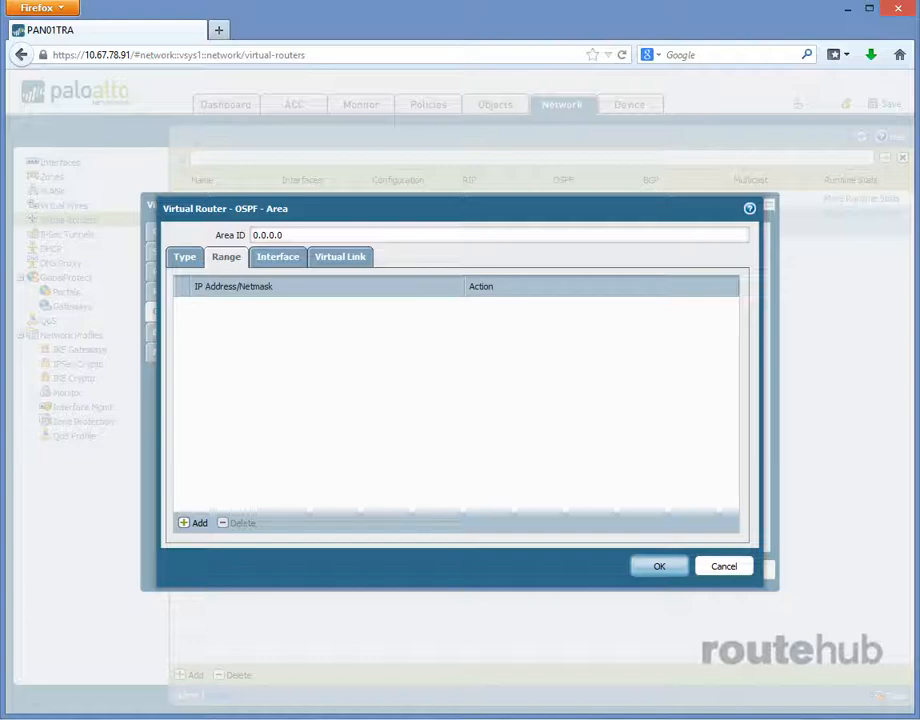
left_click(200, 524)
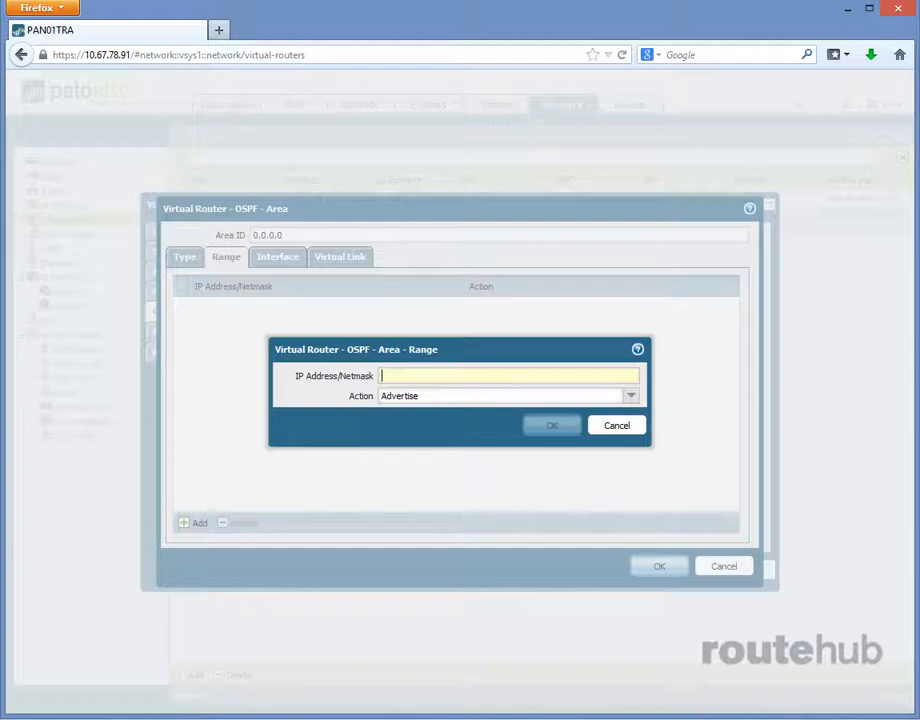
type("172")
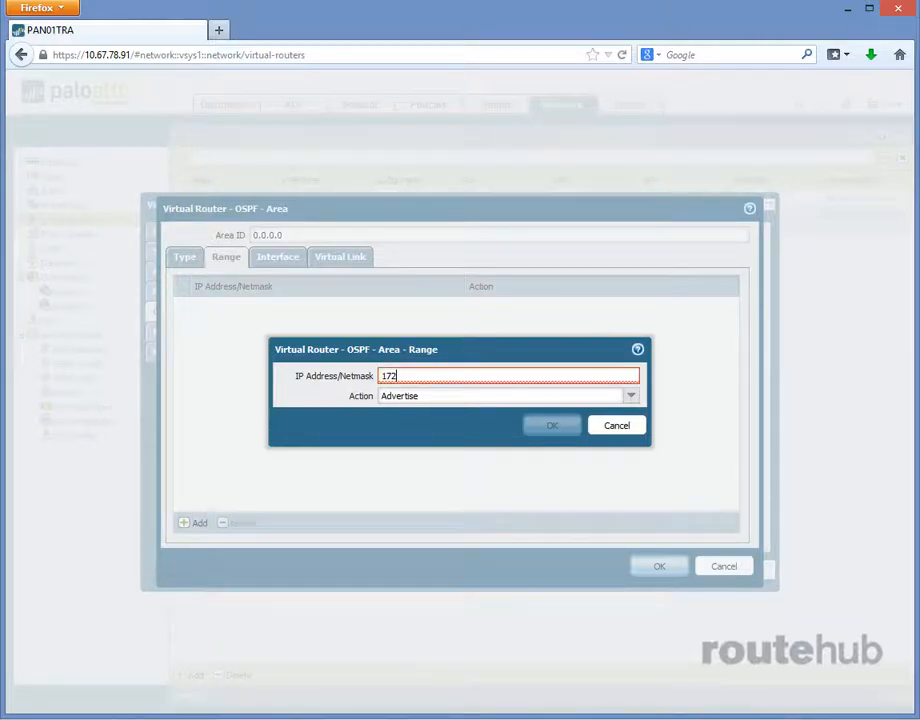
type(".17.99.0/29")
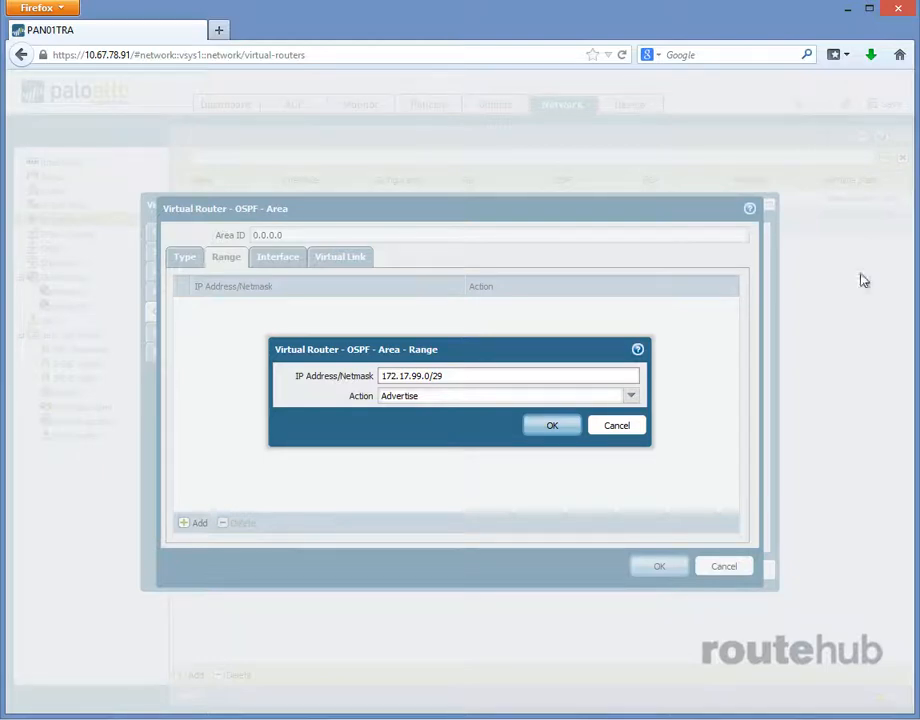
left_click(551, 428)
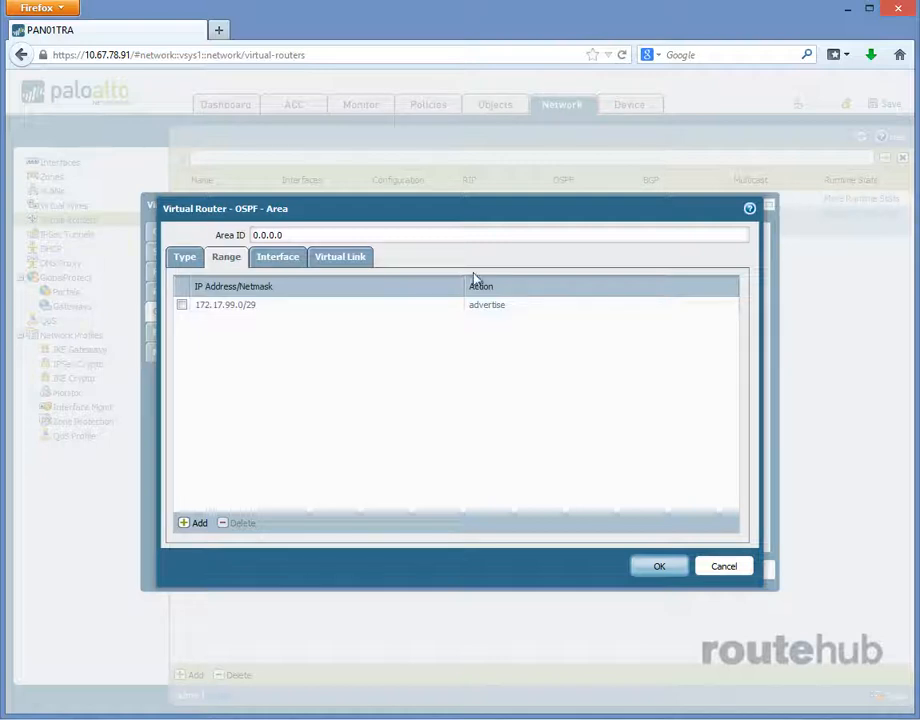
- Add ethernet1/2 to area 0.0.0.0 as an enabled, non-passive interface with link type Broadcast, and save the area and virtual router settings
left_click(274, 262)
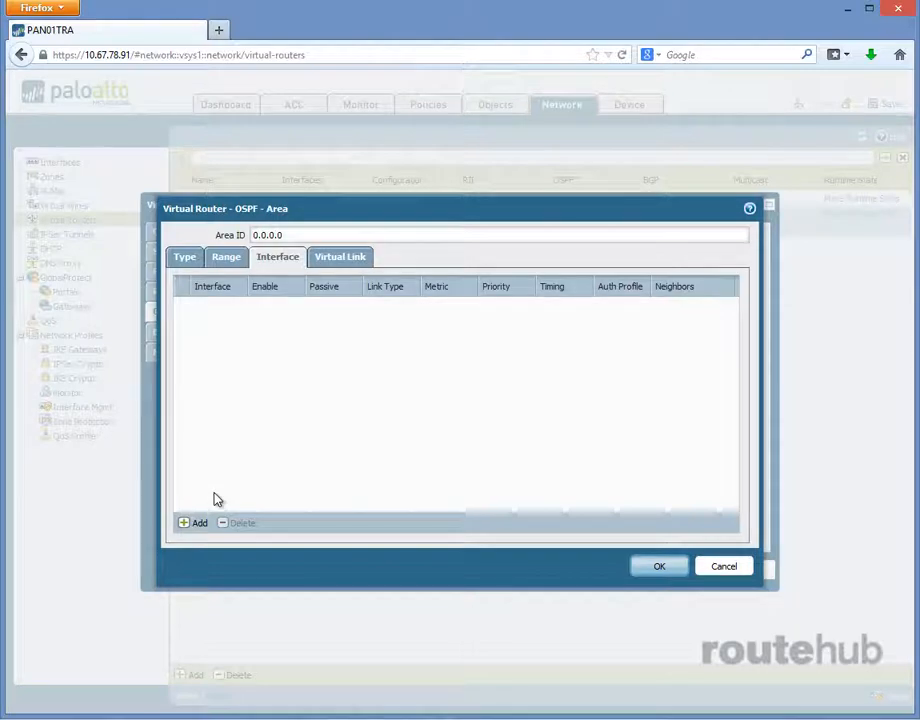
left_click(197, 523)
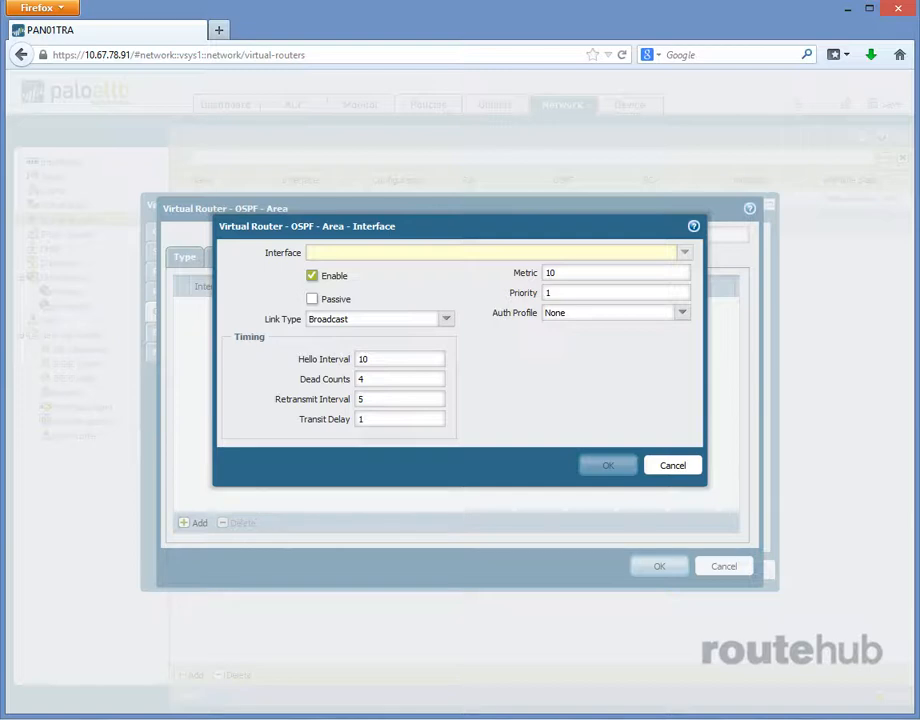
left_click(686, 255)
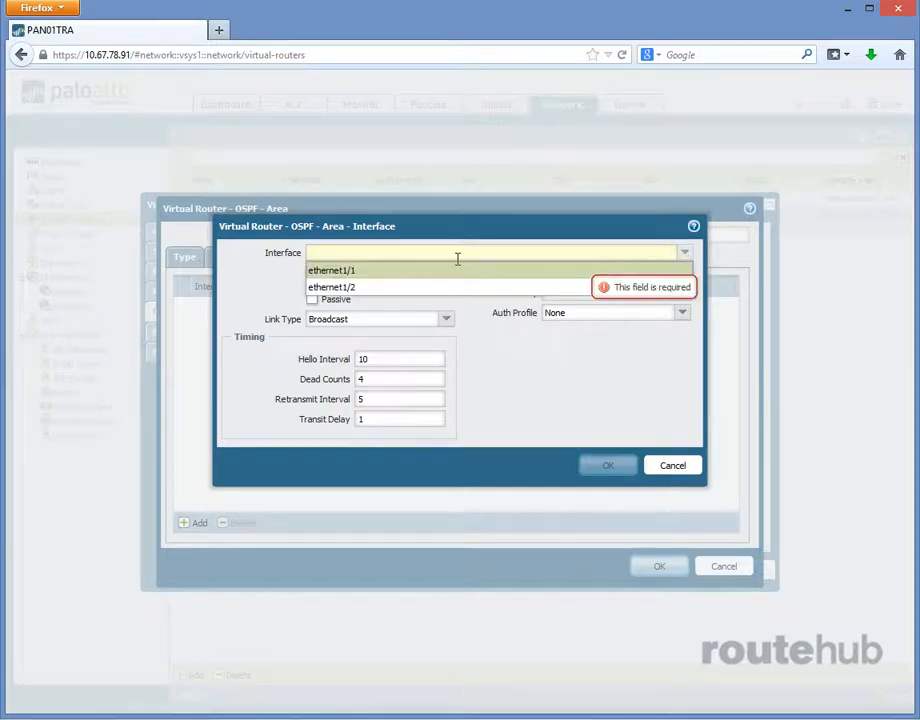
left_click(370, 288)
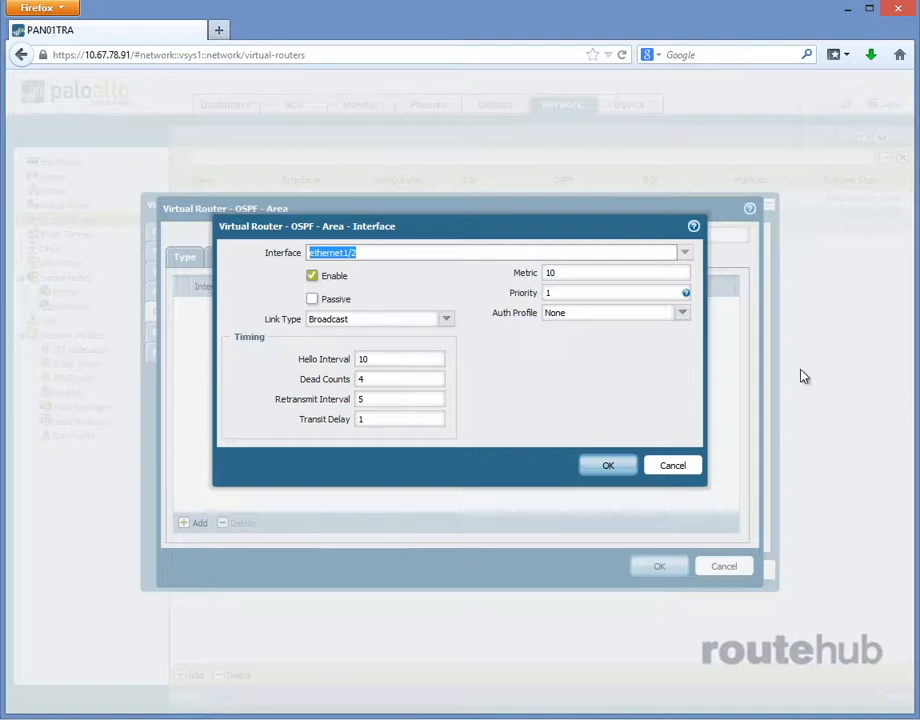
left_click(447, 321)
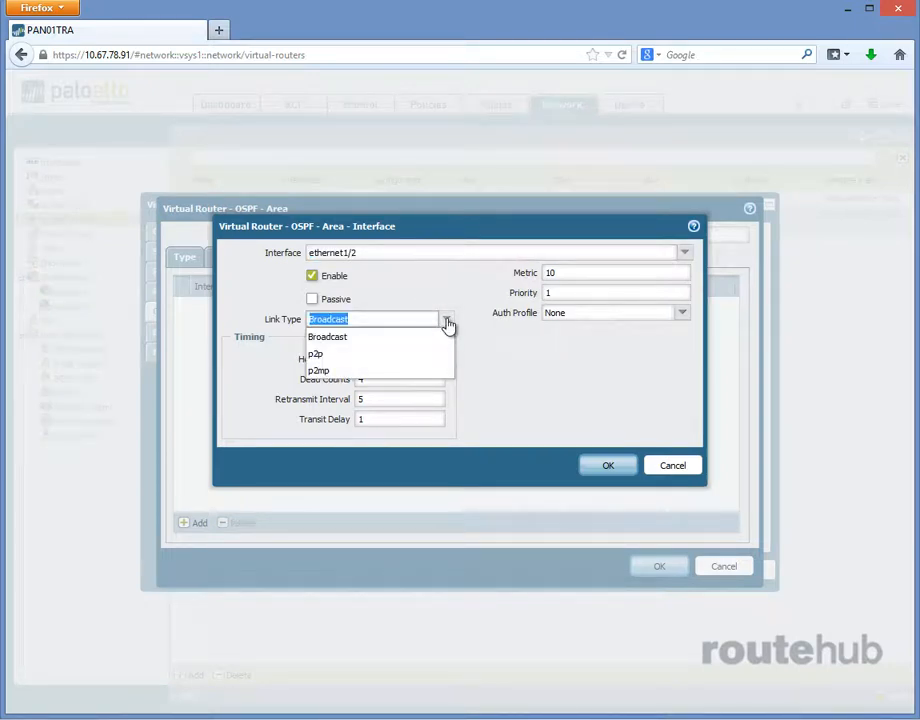
left_click(447, 321)
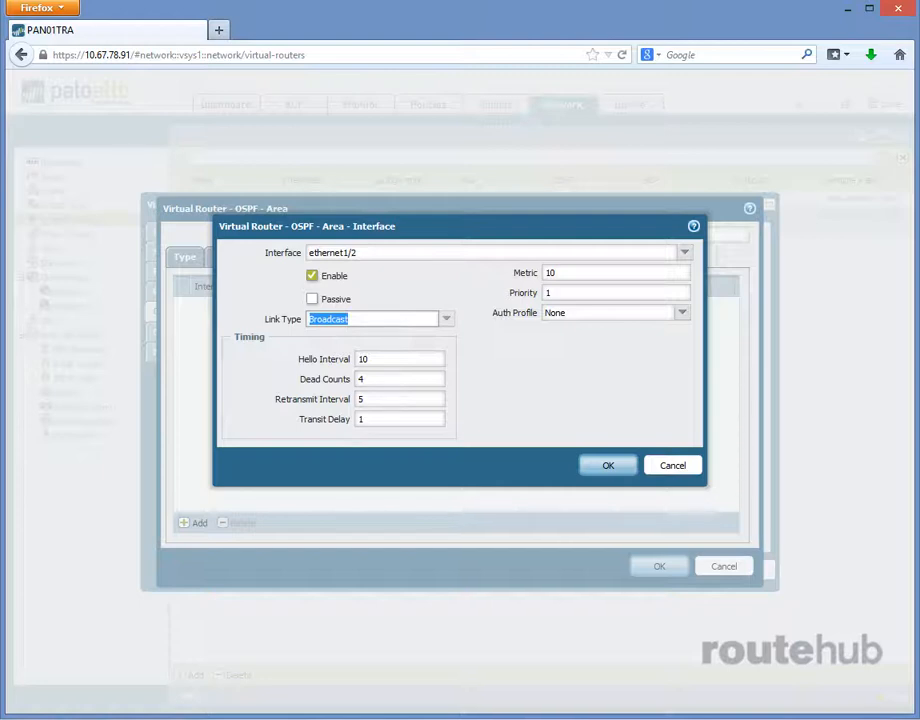
left_click(606, 468)
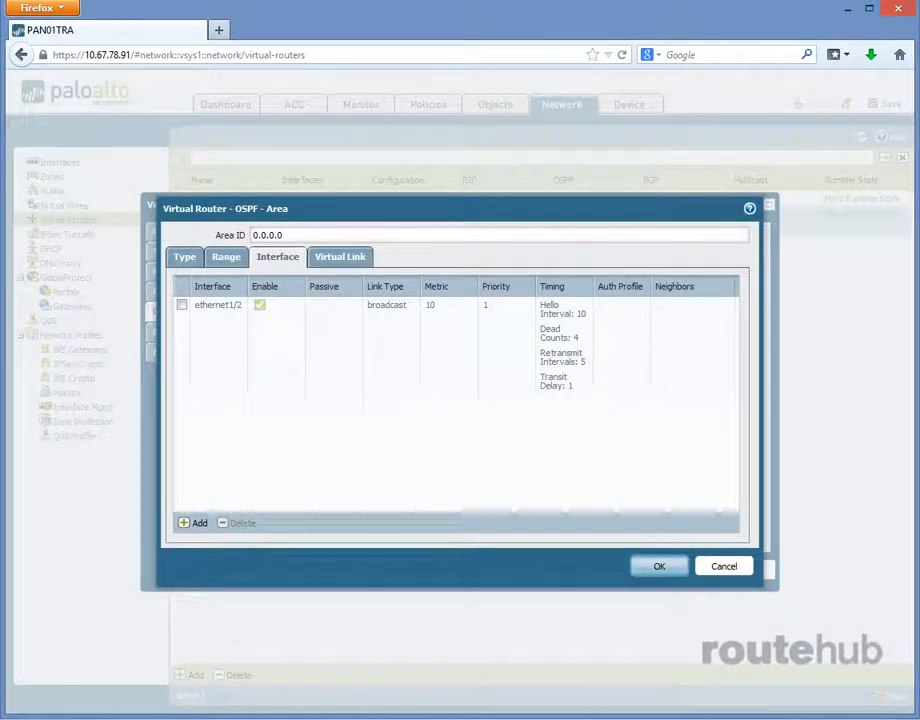
left_click(655, 567)
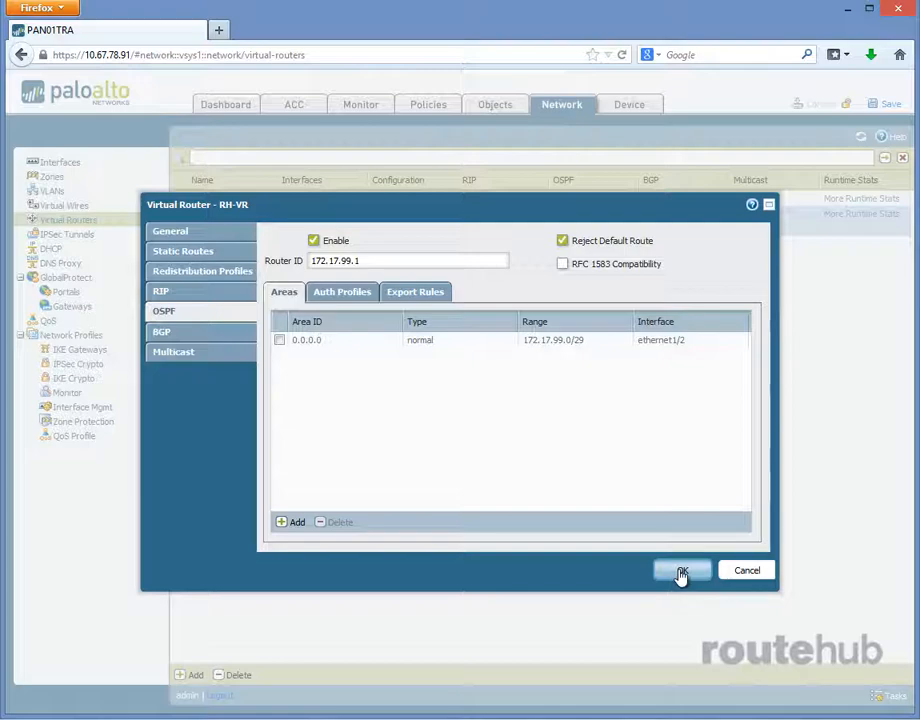
left_click(680, 572)
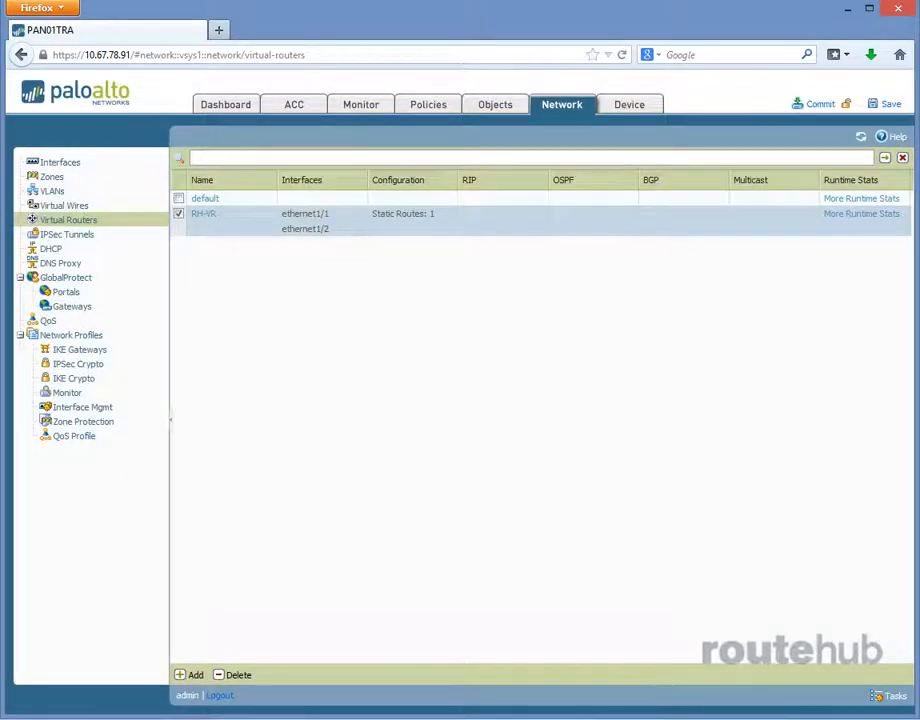
- Commit the OSPF changes to the firewall's running configuration and dismiss the commit report
left_click(815, 106)
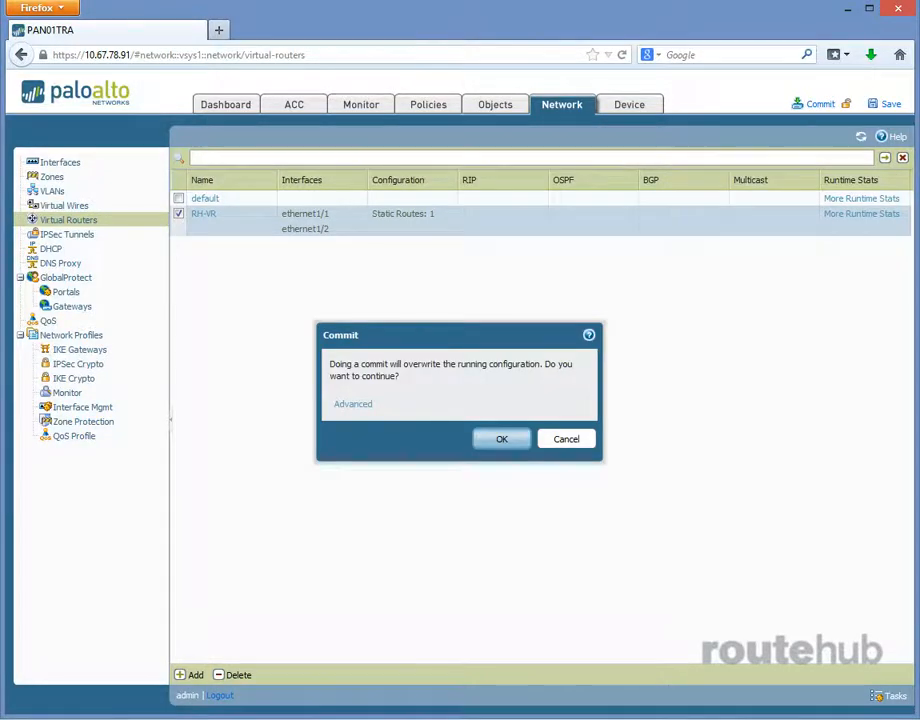
left_click(503, 440)
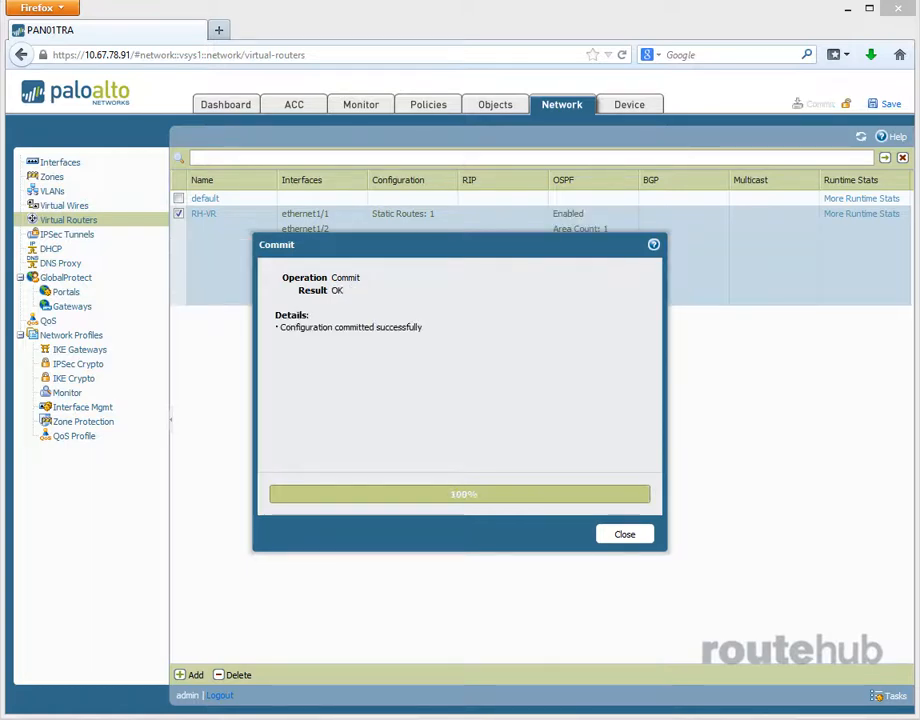
left_click(631, 545)
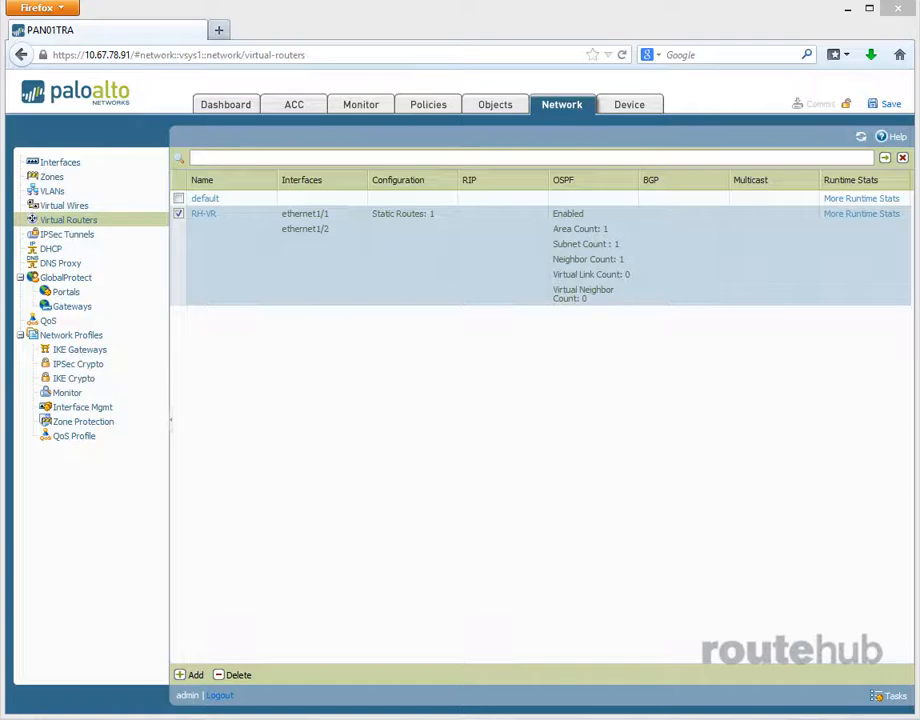
- Switch to the CS01 session in SecureCRT and rerun show ip ospf neighbor to check the adjacency with the firewall
left_click_drag(919, 322, 386, 153)
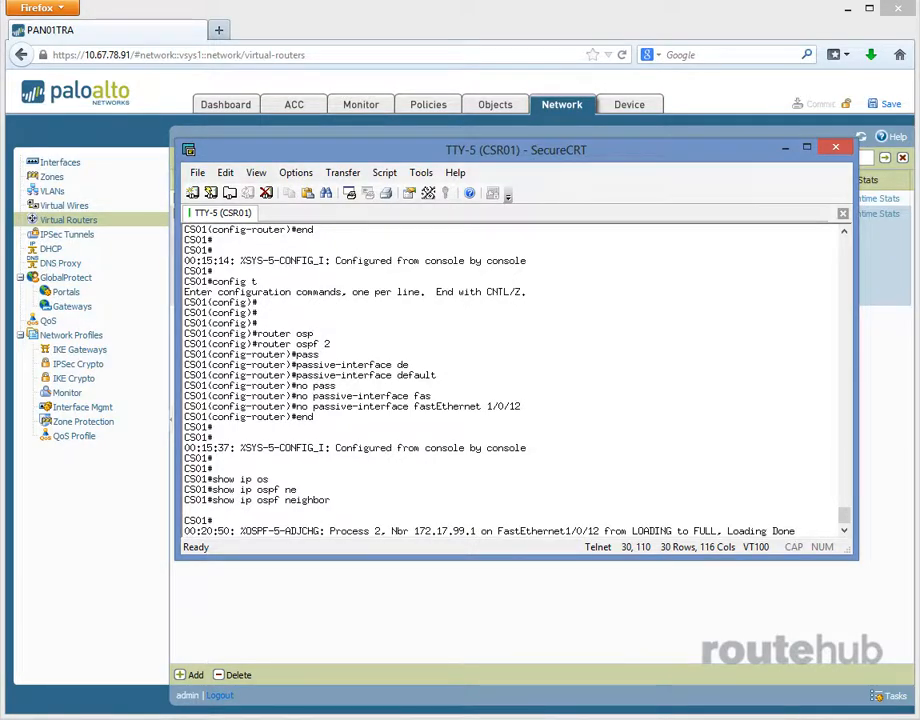
key("Return")
key("Return")
key("Return")
key("Up")
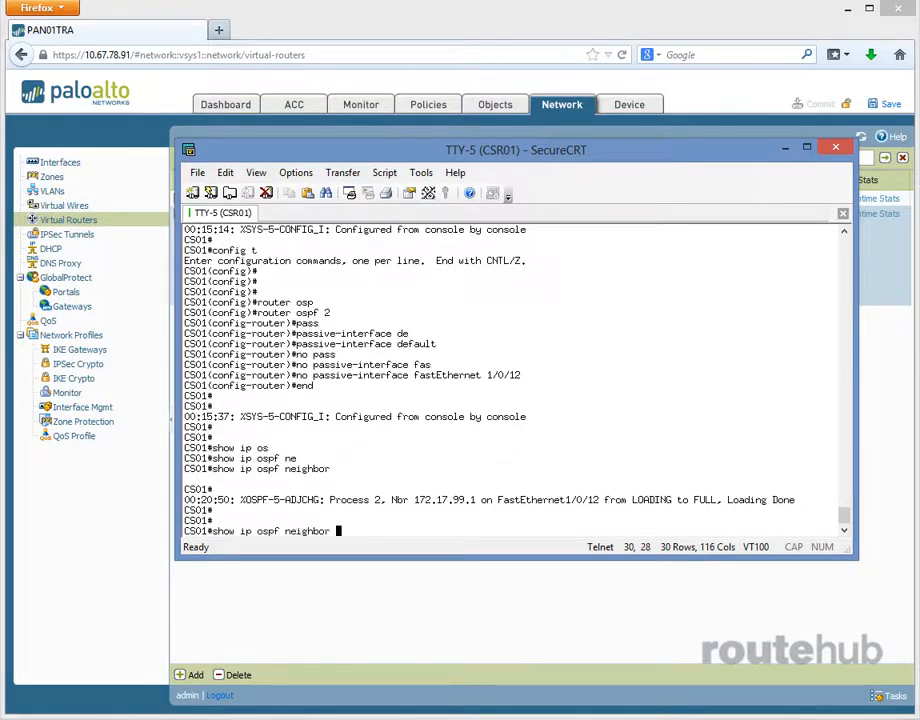
key("Return")
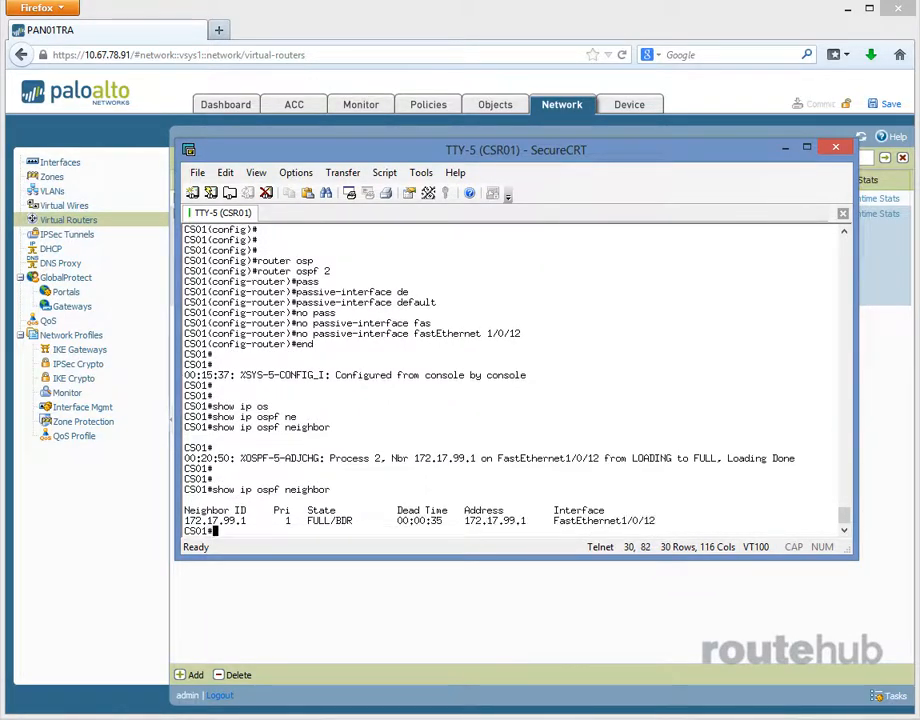
key("Return")
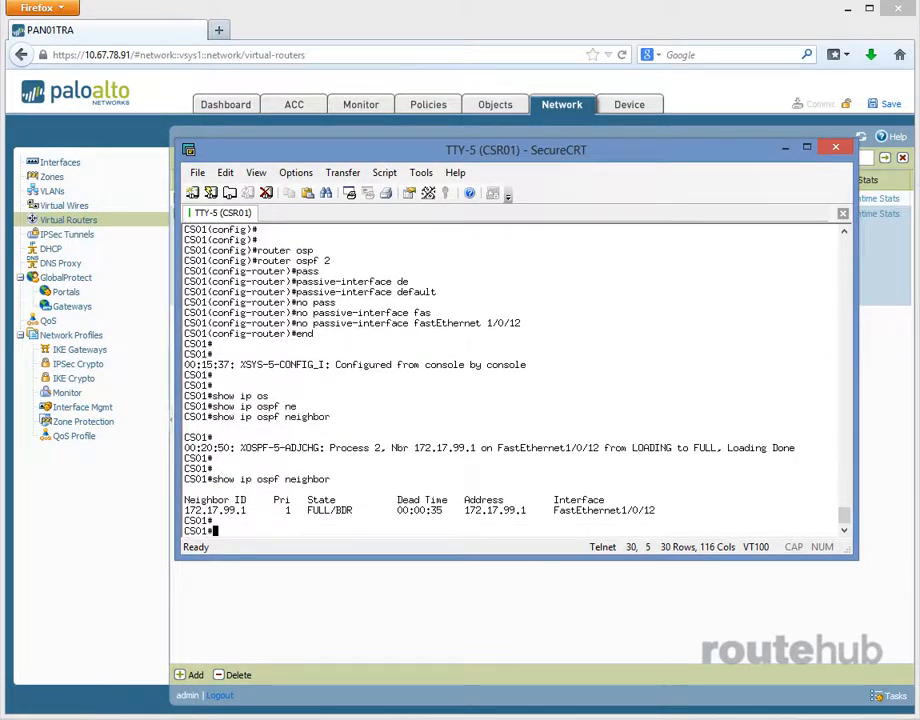
key("Return")
key("Return")
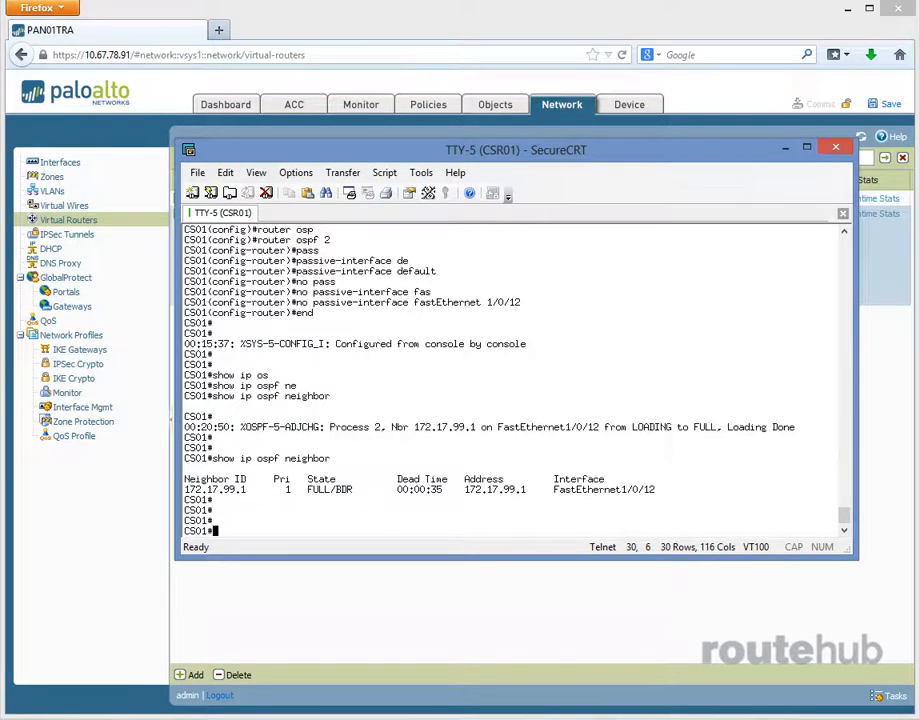
- Run show ip route on CS01 and view the runtime routing table of the RH-VR virtual router on the firewall
type("show ip route")
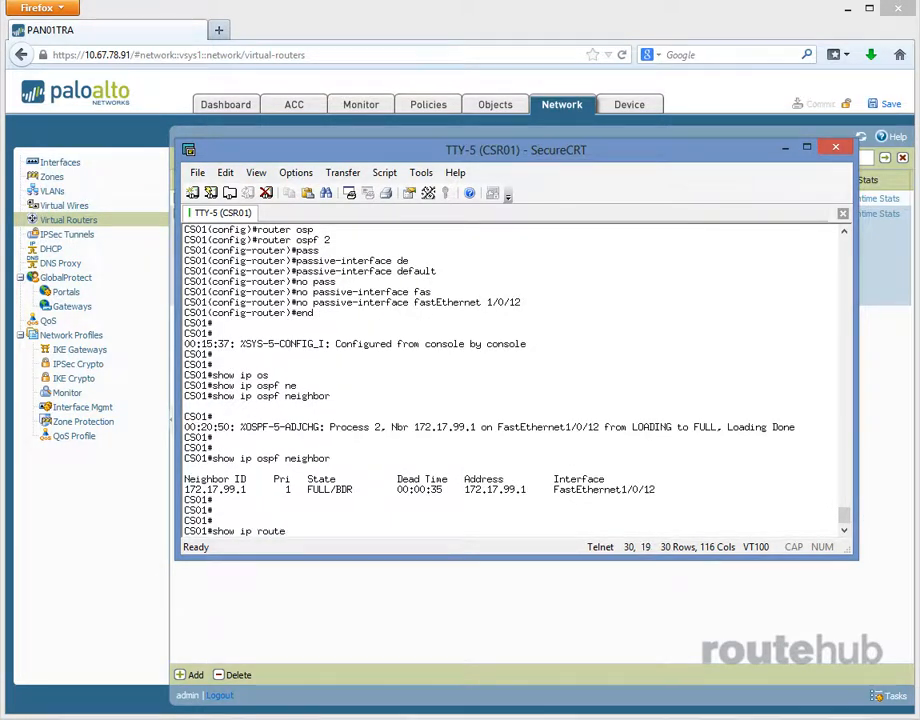
key("Return")
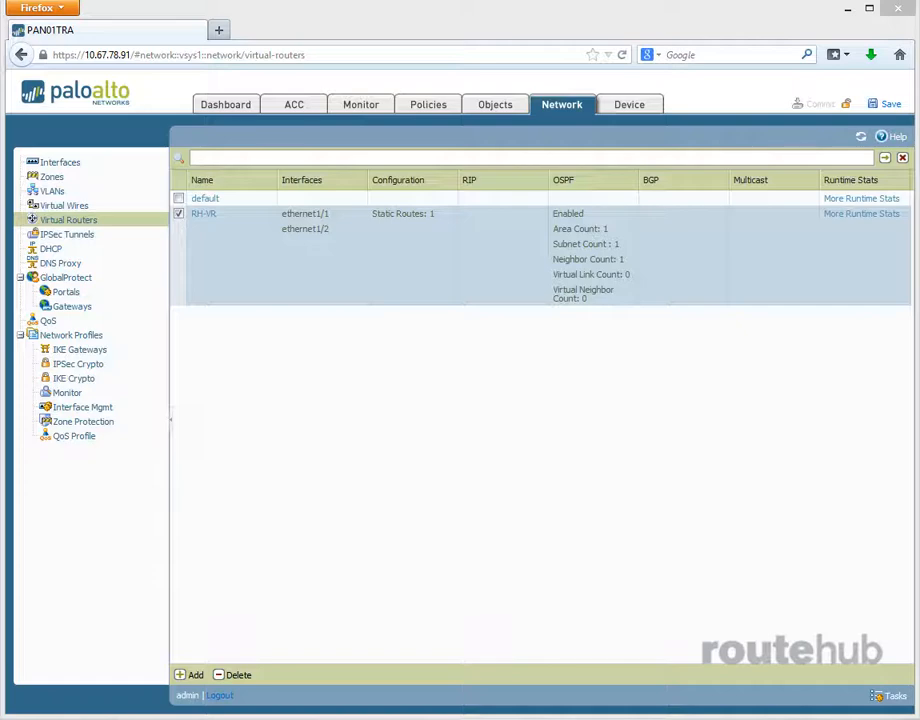
left_click(866, 215)
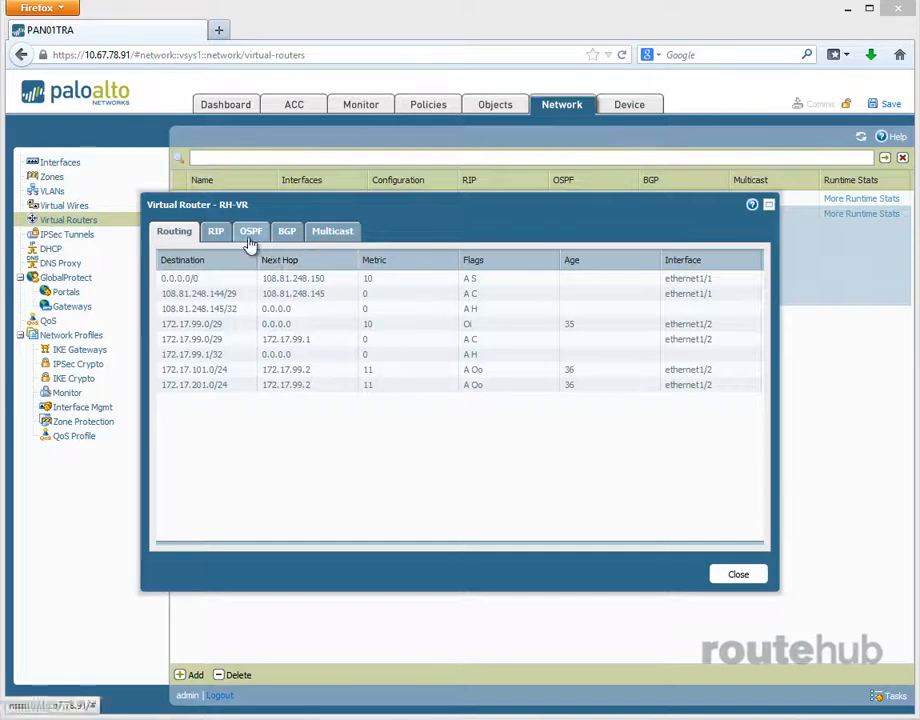
- Review RH-VR's OSPF runtime summary, area, interface and neighbor details, including all the interface columns, and close the runtime statistics
left_click(250, 233)
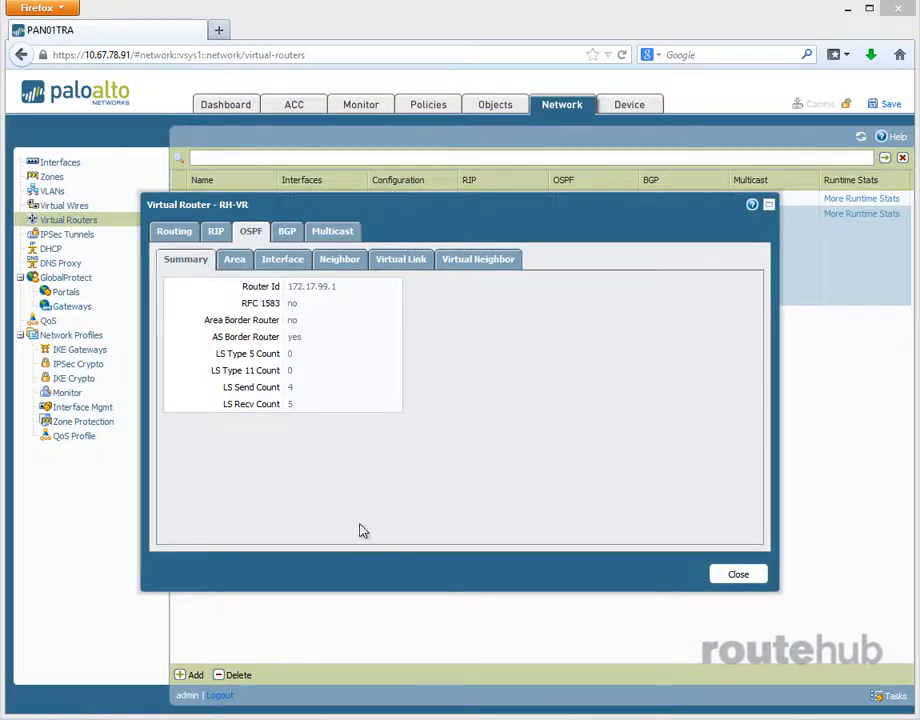
left_click(236, 261)
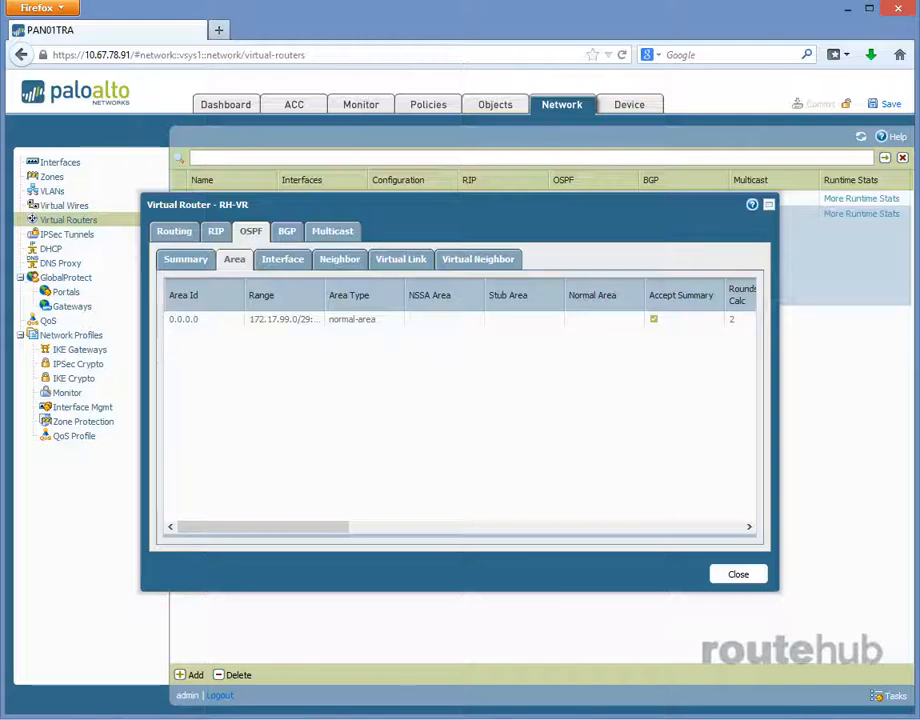
left_click(285, 262)
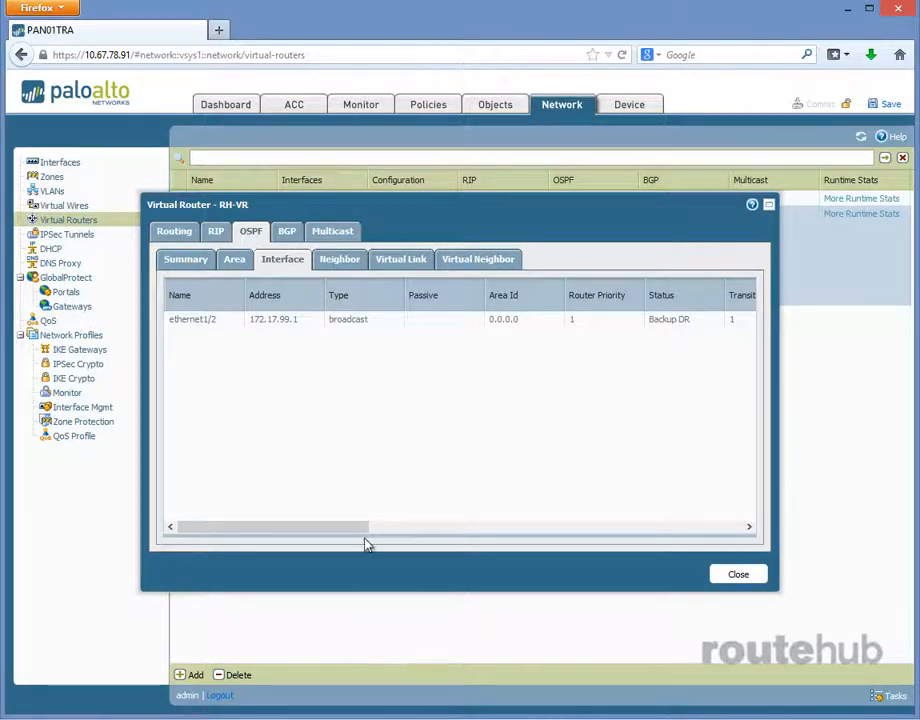
left_click_drag(366, 528, 602, 579)
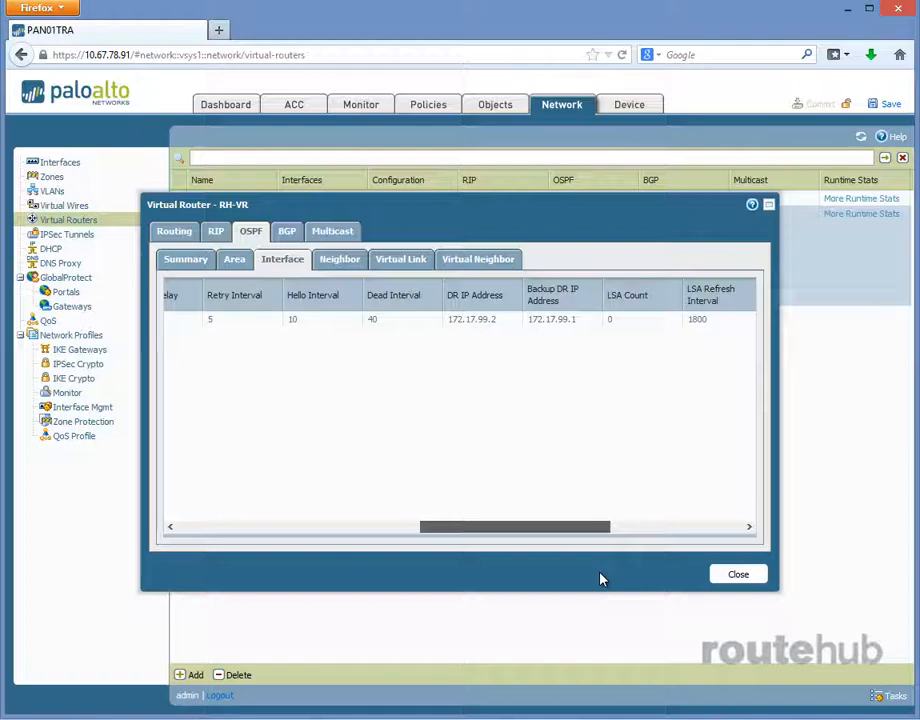
left_click_drag(600, 578, 313, 574)
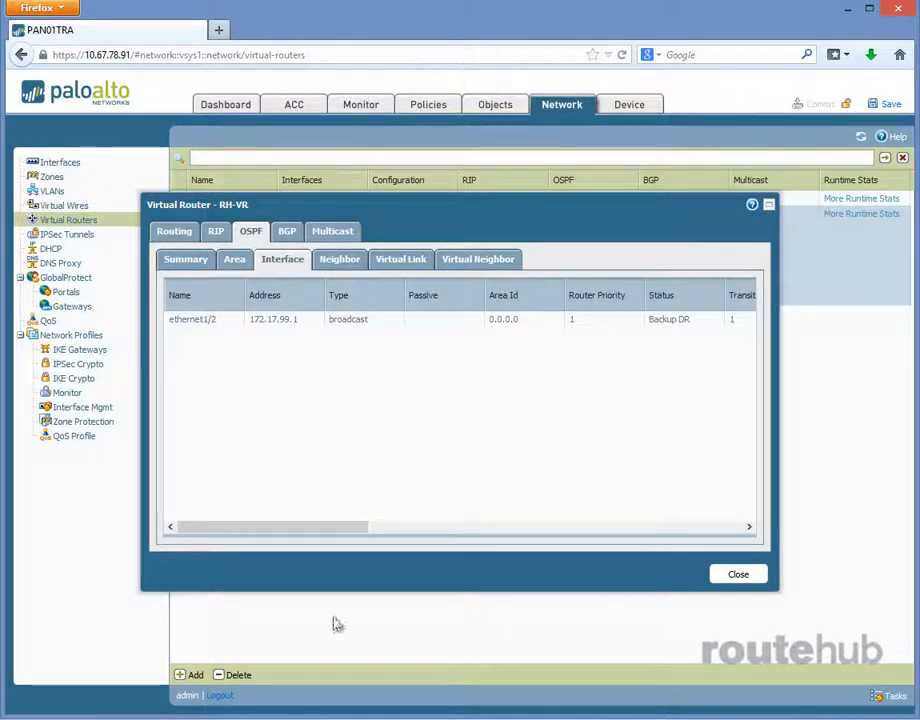
left_click(341, 262)
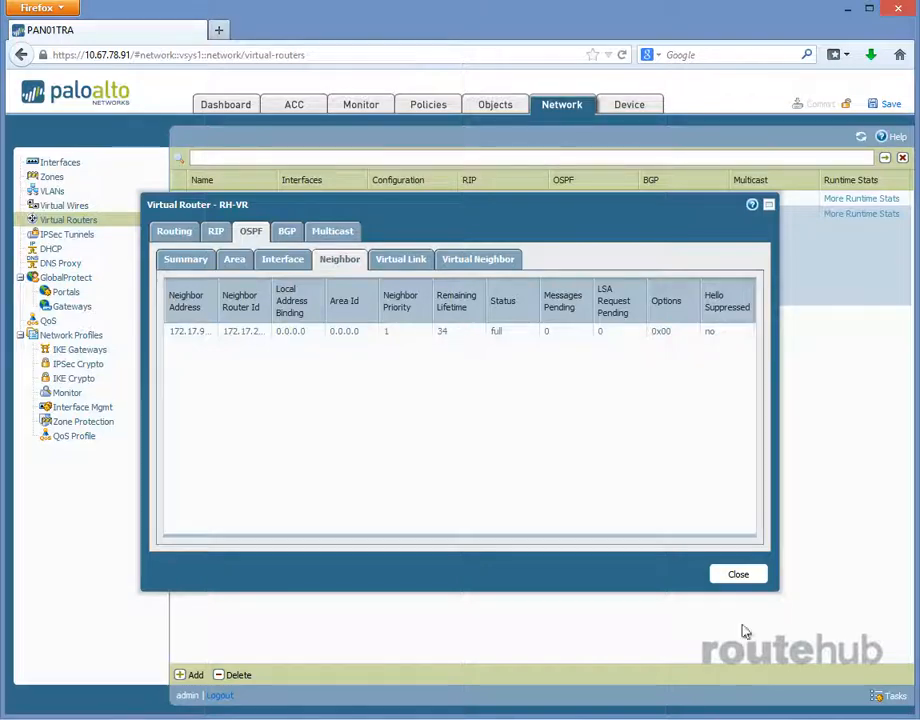
left_click(738, 574)
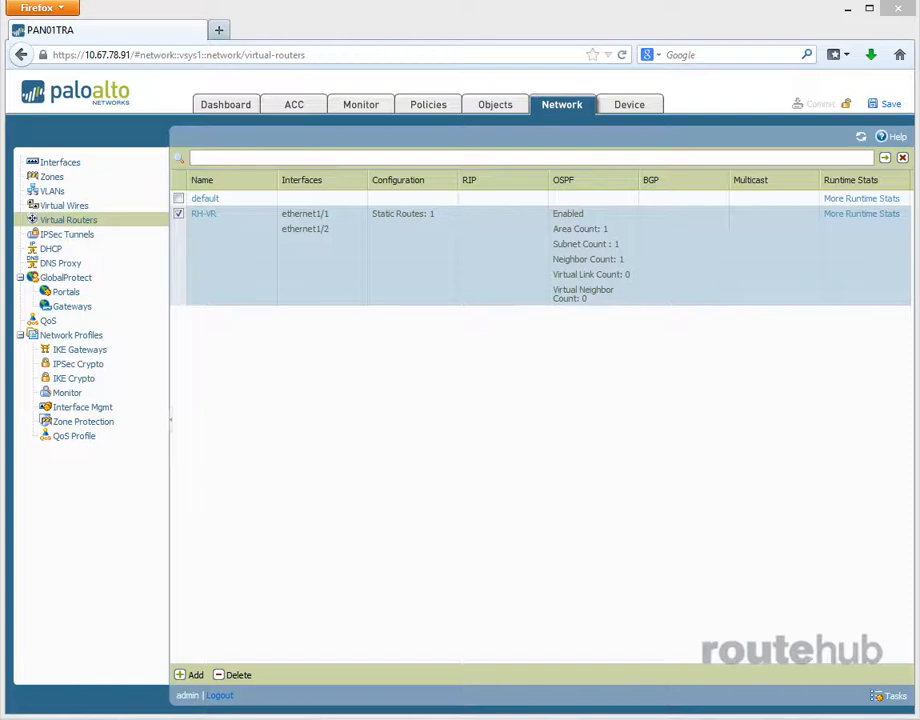
- Bring the CS01 SecureCRT session back into view, run show ip route to check for a default route, and return to the firewall
left_click_drag(918, 205, 465, 156)
type("show ip route")
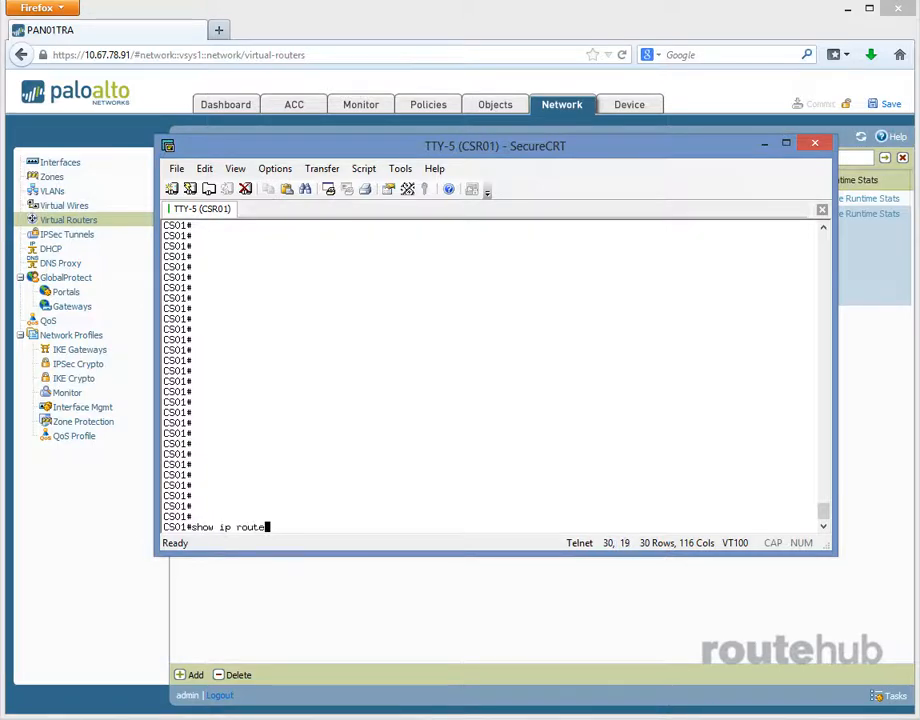
key("Return")
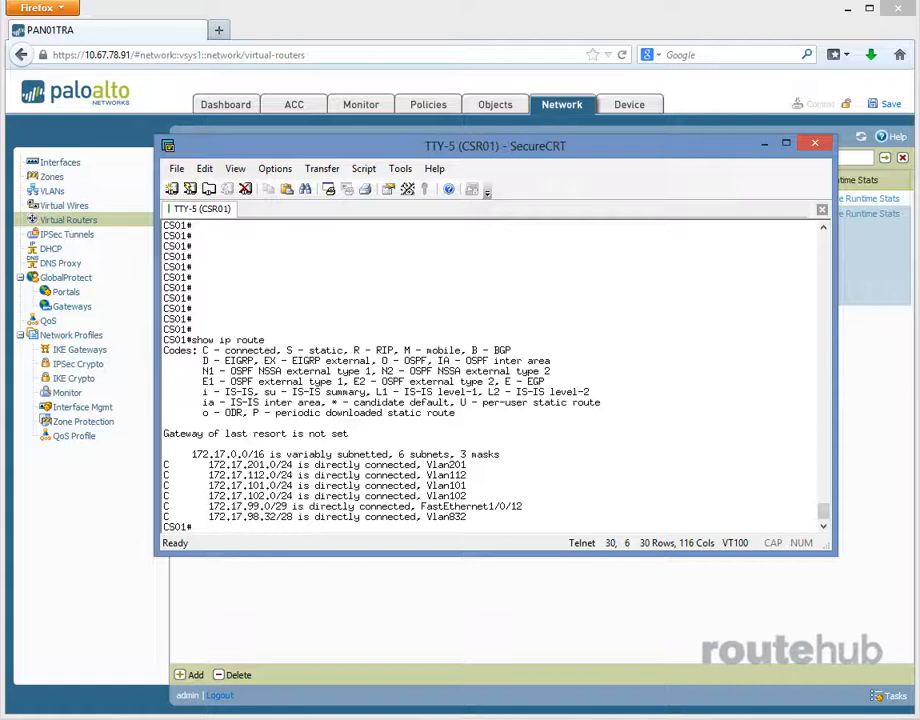
key("Return")
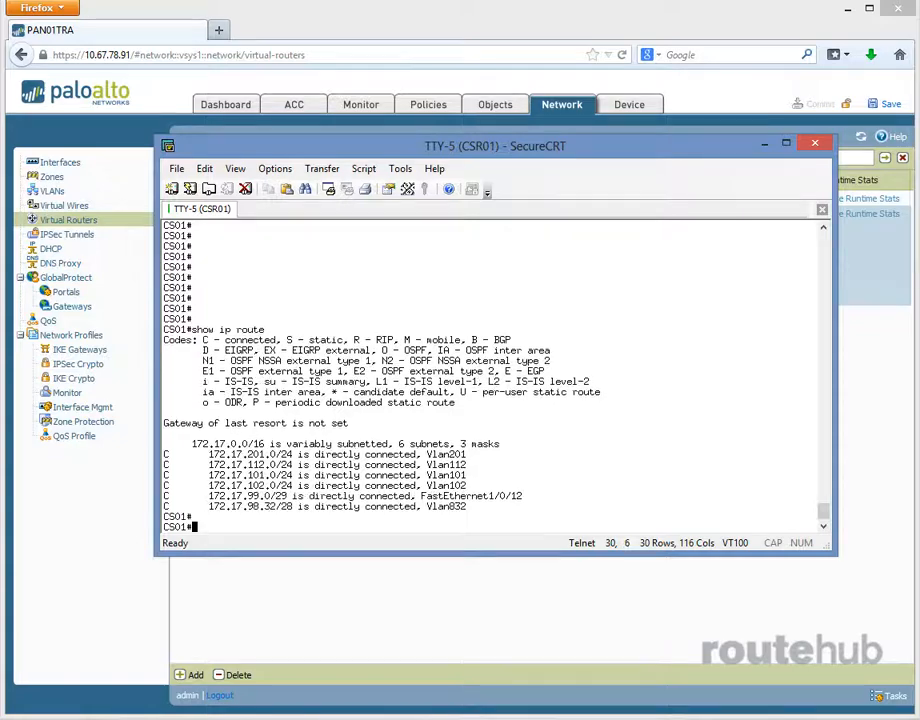
left_click_drag(581, 146, 919, 250)
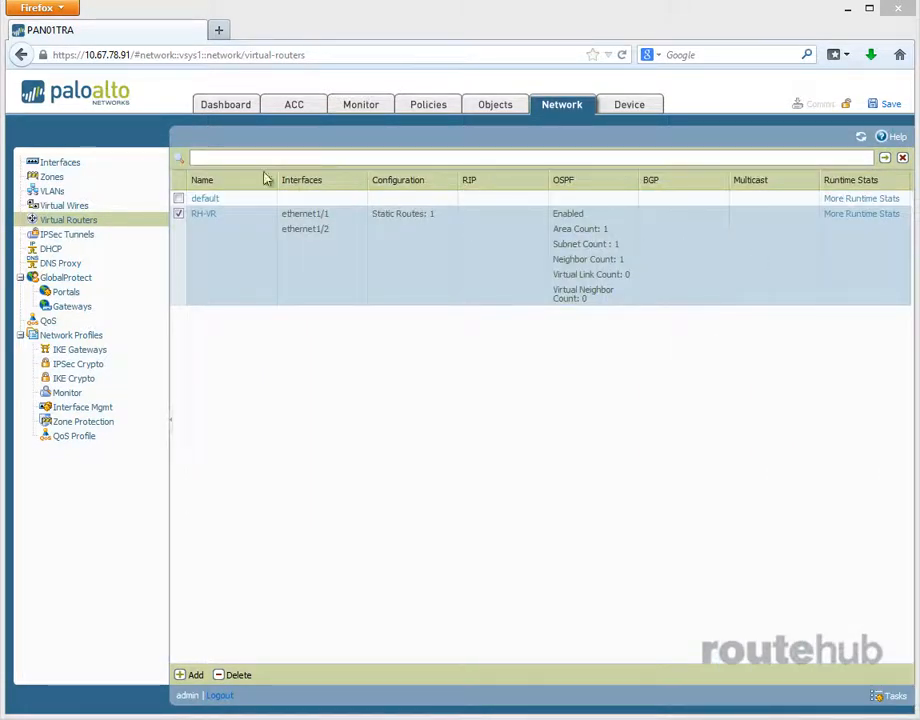
- Start a new redistribution profile on the RH-VR virtual router, named RH-RP-STATIC with priority 1
left_click(203, 214)
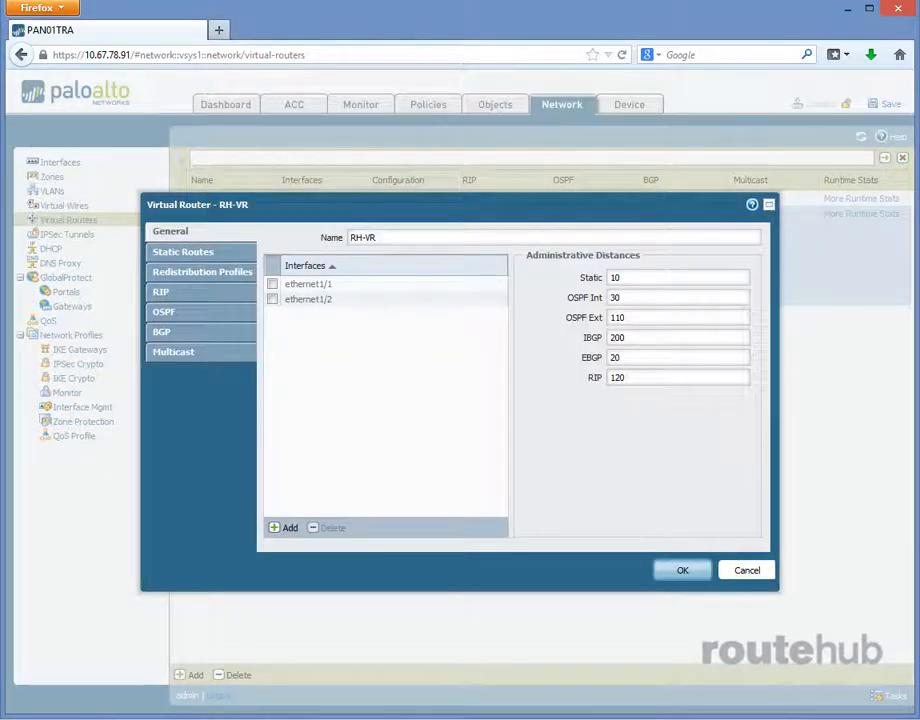
left_click(203, 279)
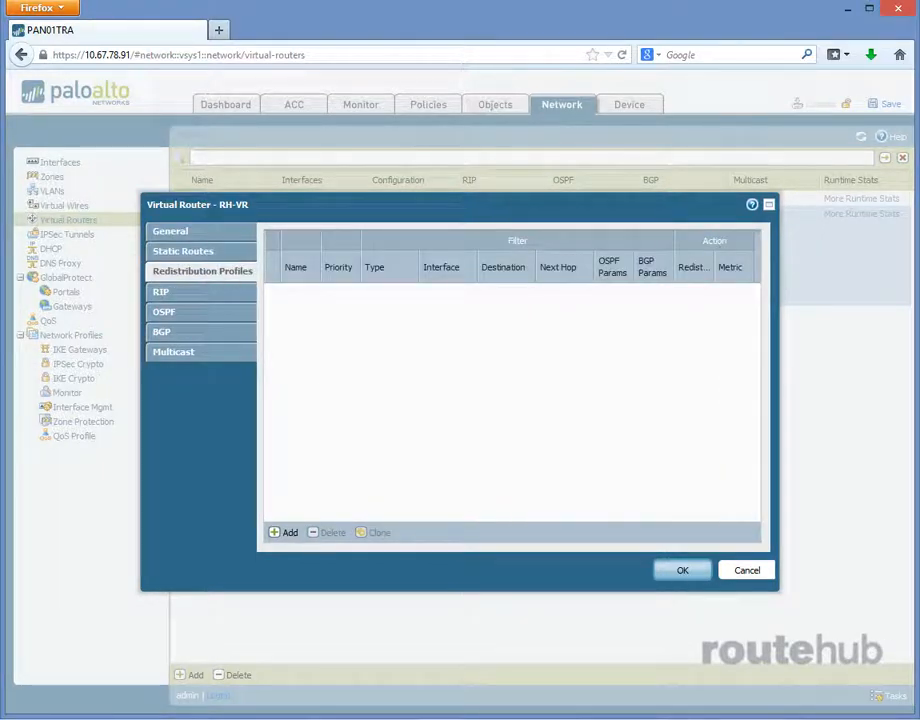
left_click(288, 532)
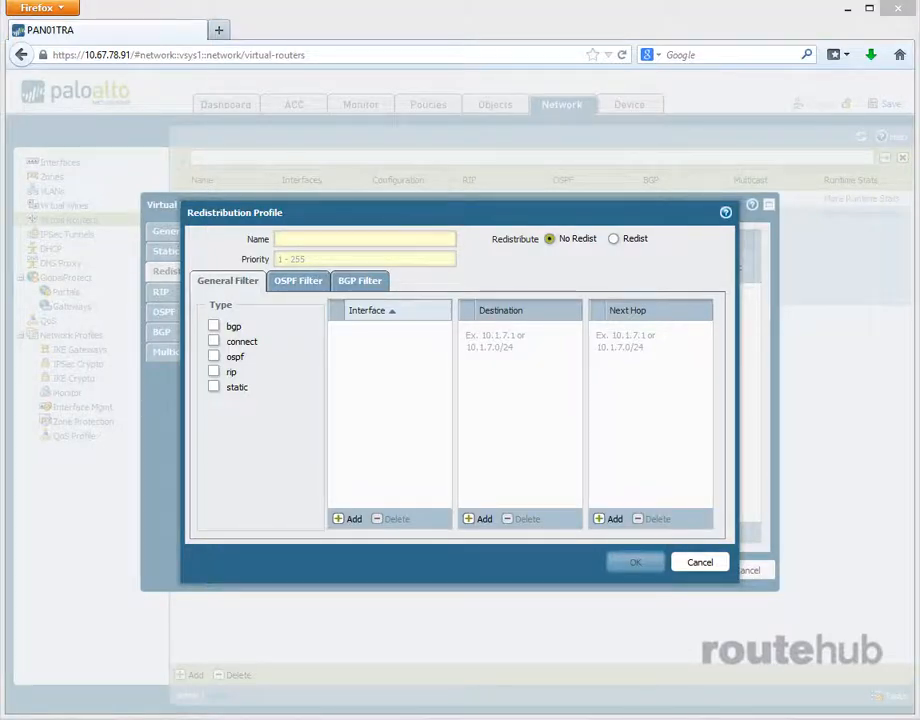
left_click(343, 237)
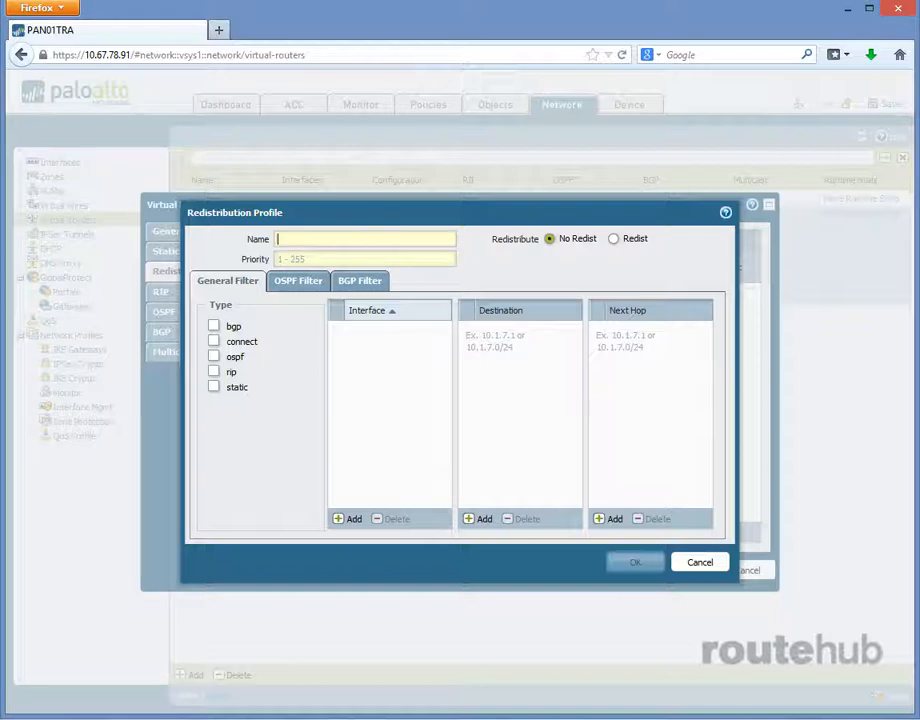
type("RH-")
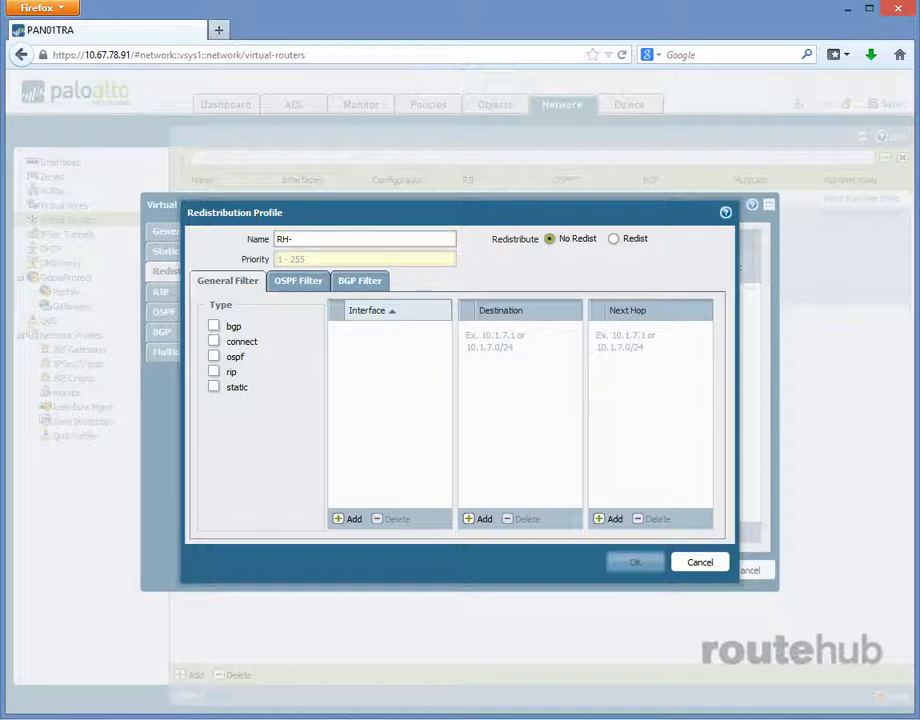
type("RP-STATIC")
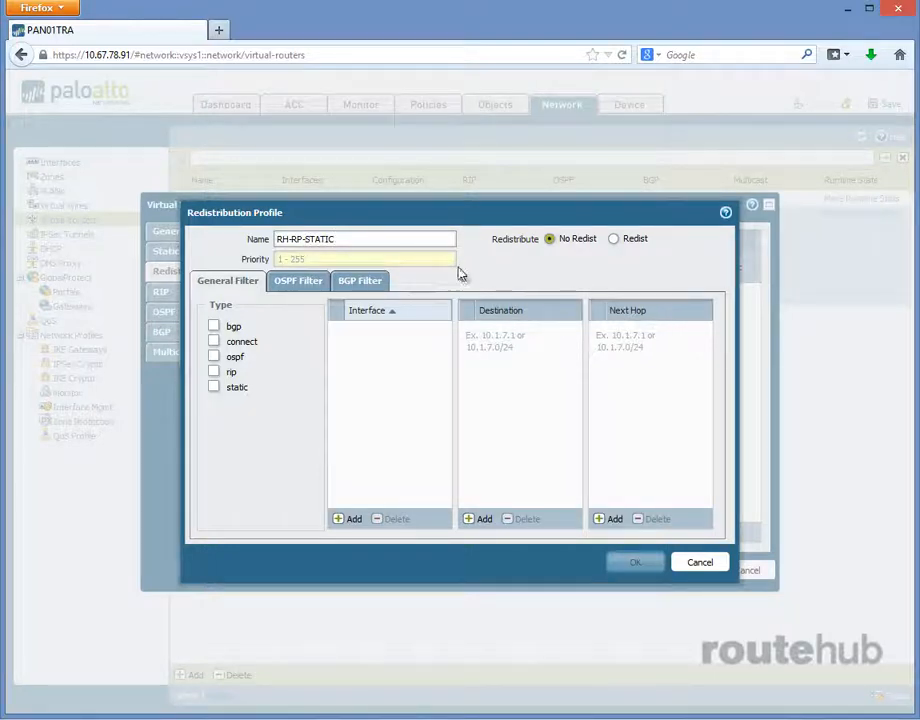
left_click(392, 260)
type("1")
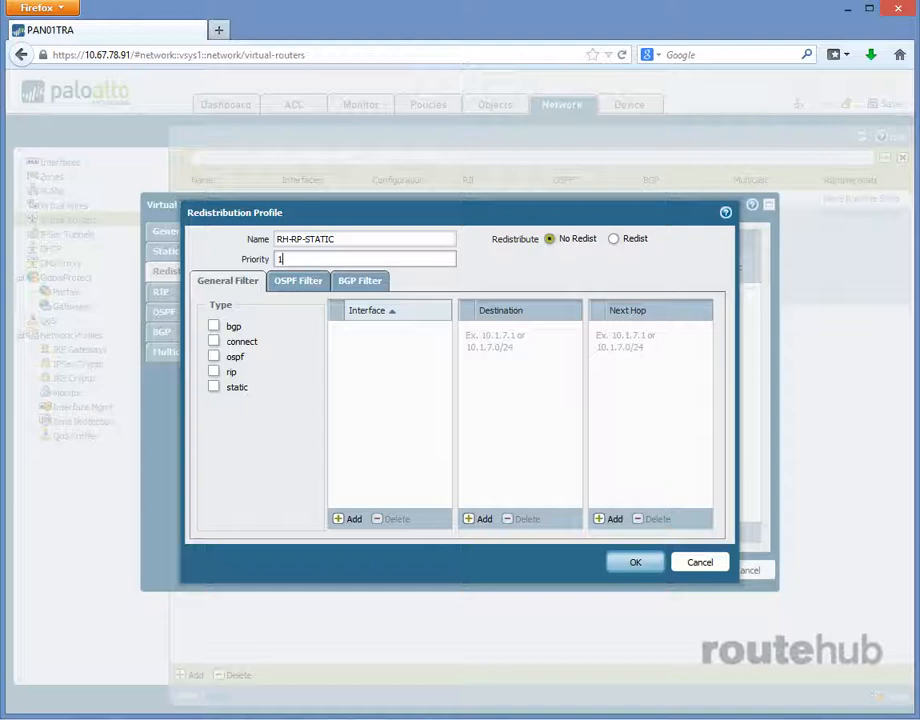
- Set the profile to Redist with new metric 10, filter it to static routes with destination 0.0.0.0/0, and save the profile
left_click(614, 240)
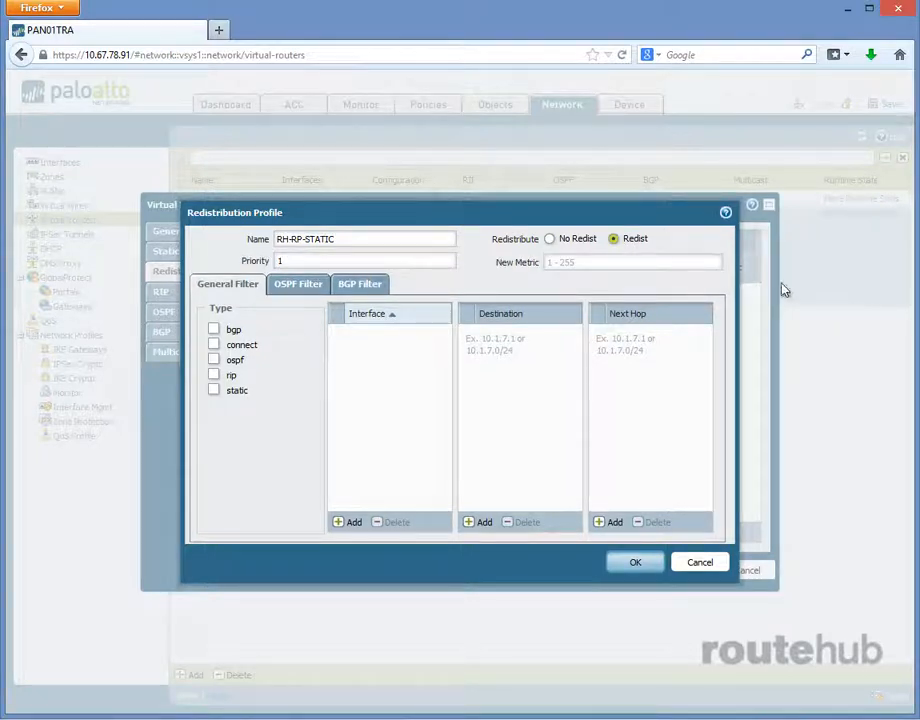
left_click(698, 261)
type("10")
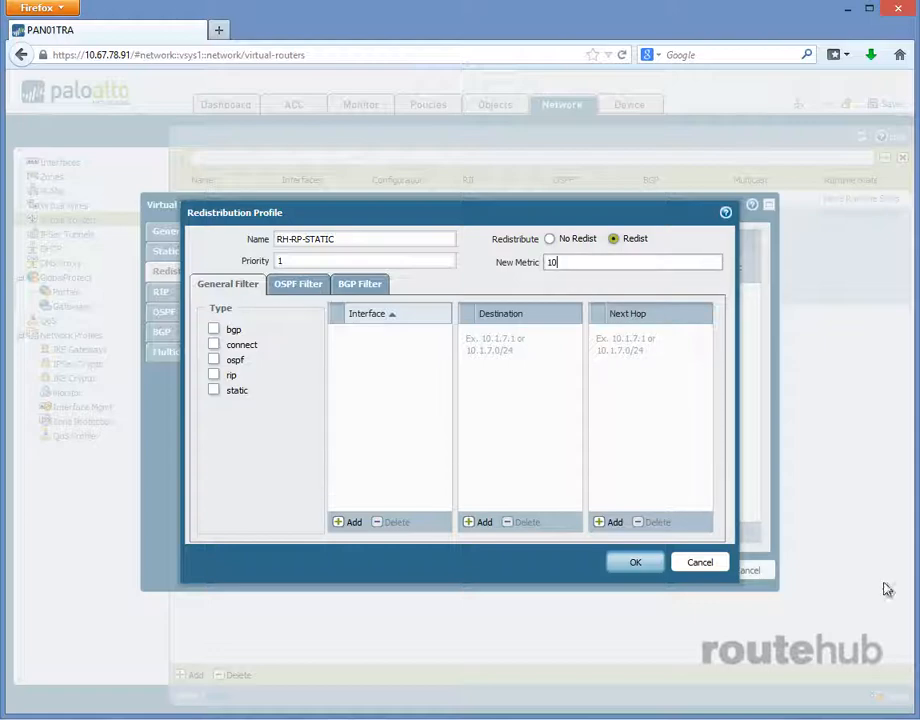
left_click(214, 390)
left_click(482, 523)
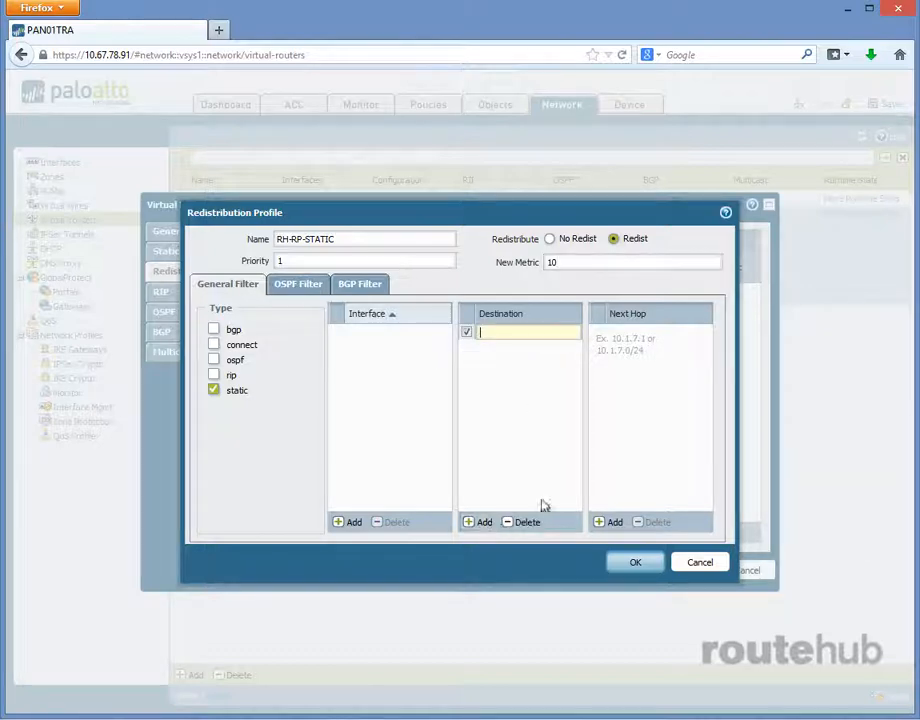
type("0.0.0.0/0")
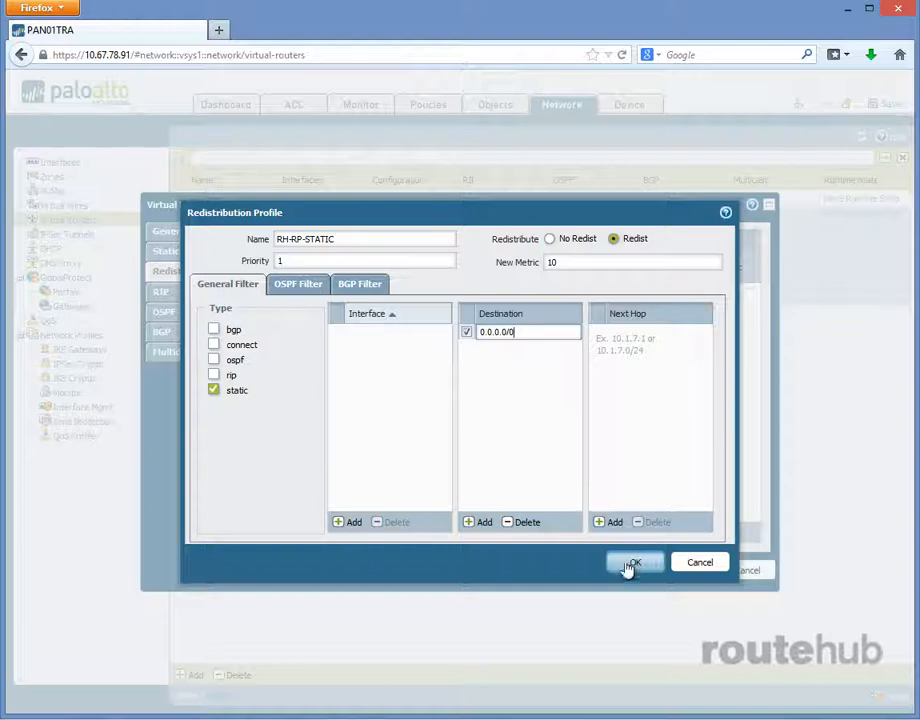
left_click(543, 480)
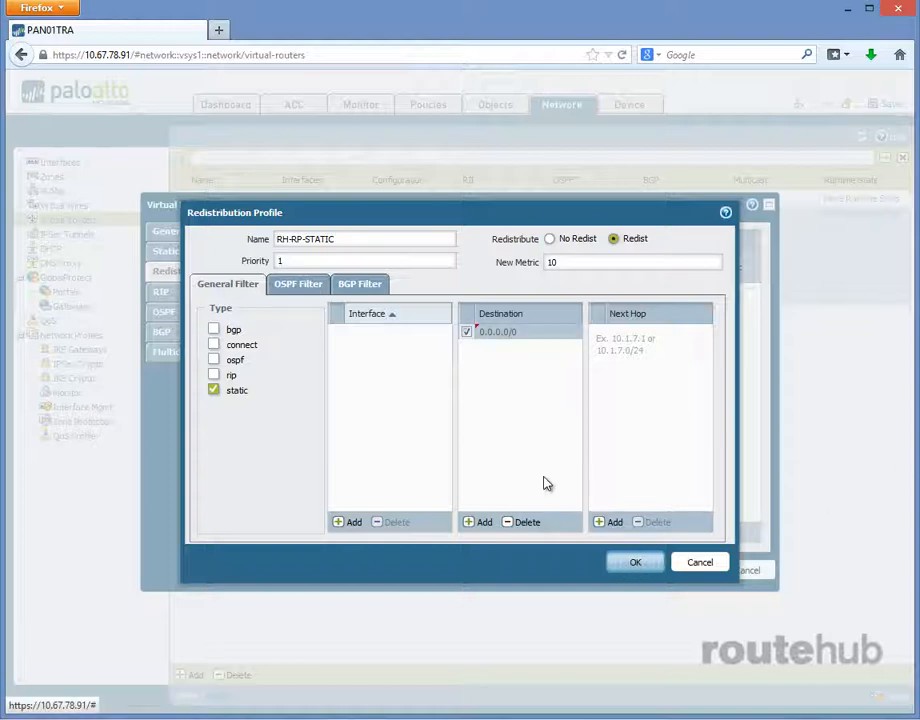
left_click(635, 562)
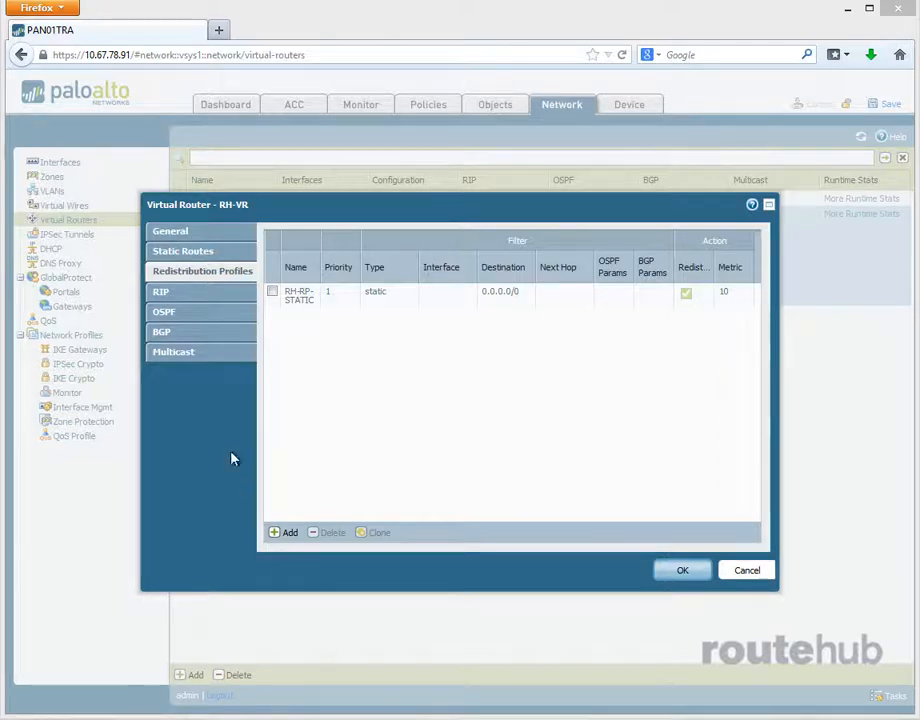
- Allow redistribution of the default route in RH-VR's OSPF export rules
left_click(166, 315)
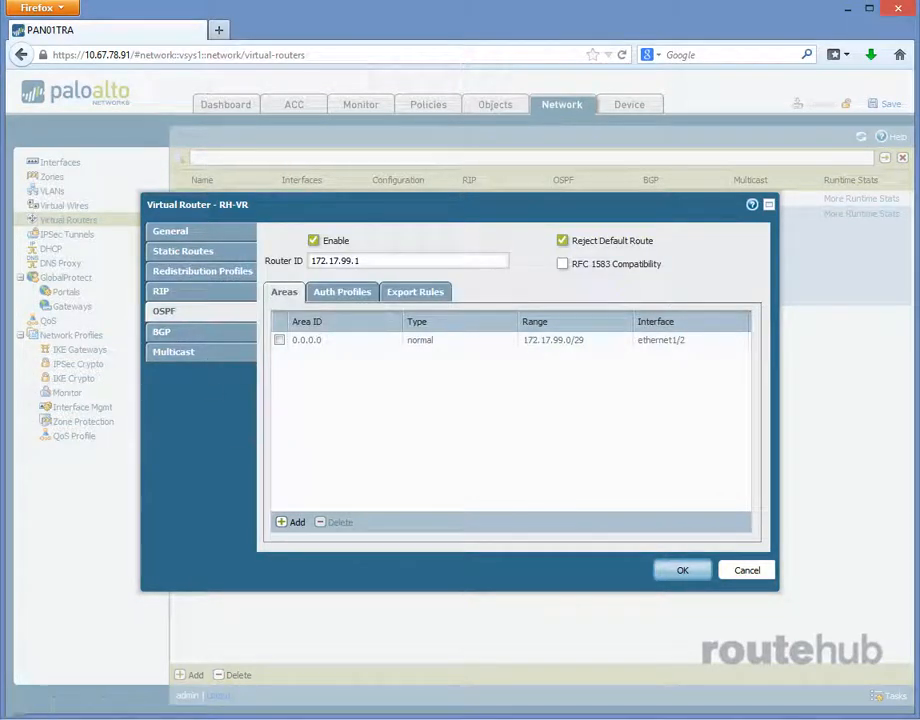
left_click(419, 294)
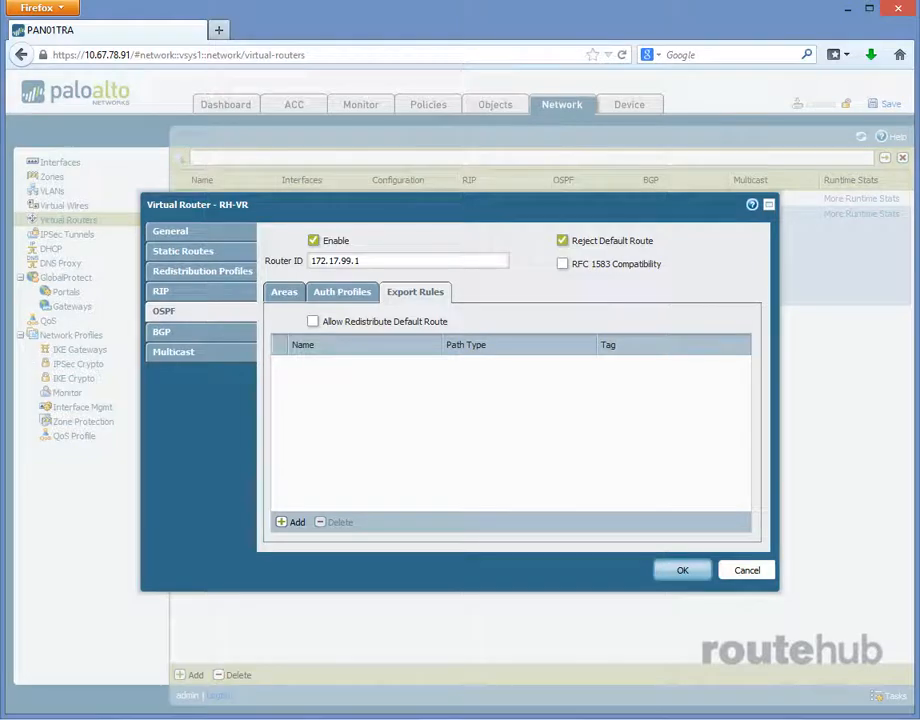
left_click(313, 321)
- Add an OSPF export rule for RH-RP-STATIC with path type ext-2, and save the rule and the virtual router settings
left_click(294, 522)
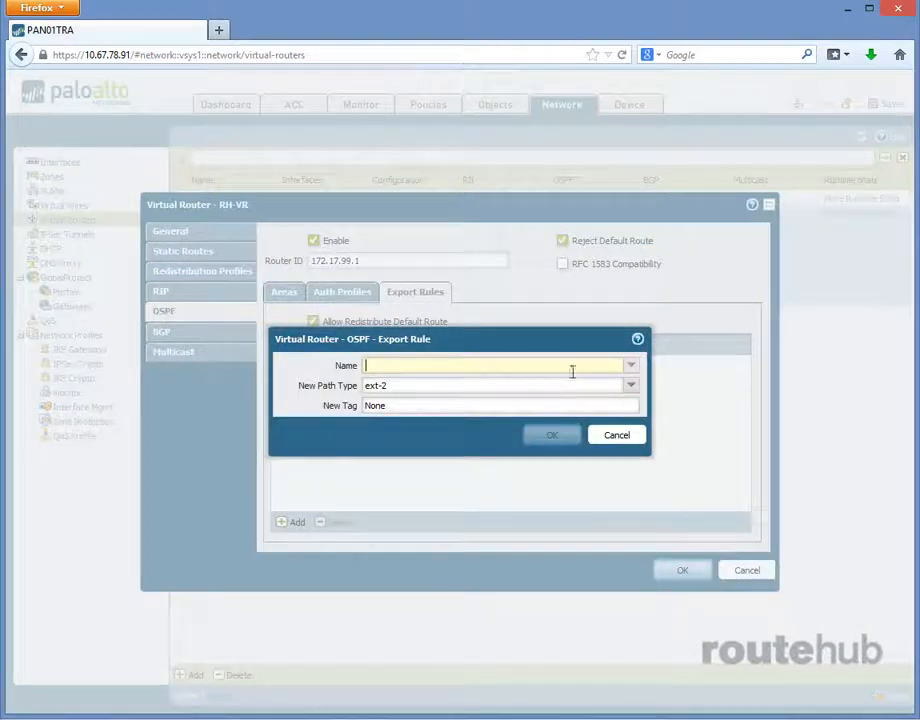
left_click(630, 370)
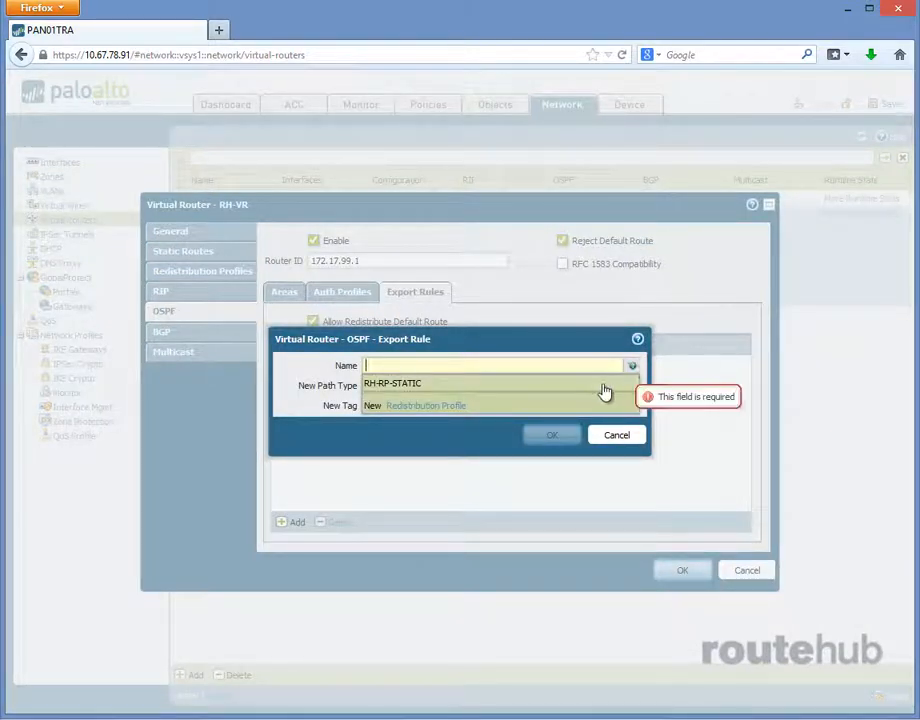
left_click(616, 383)
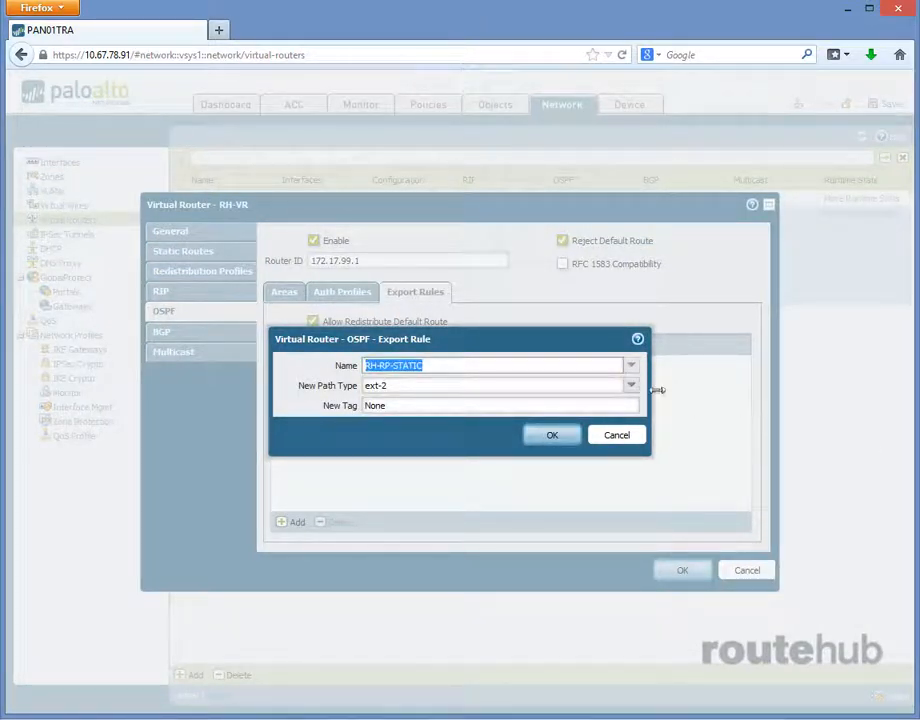
left_click(630, 388)
left_click(630, 390)
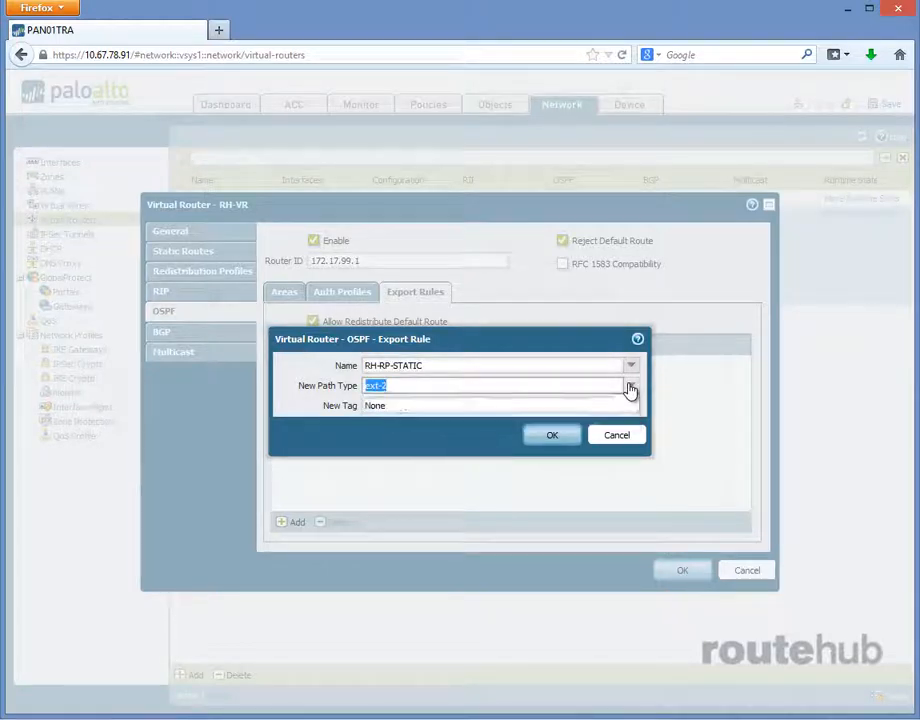
left_click(556, 436)
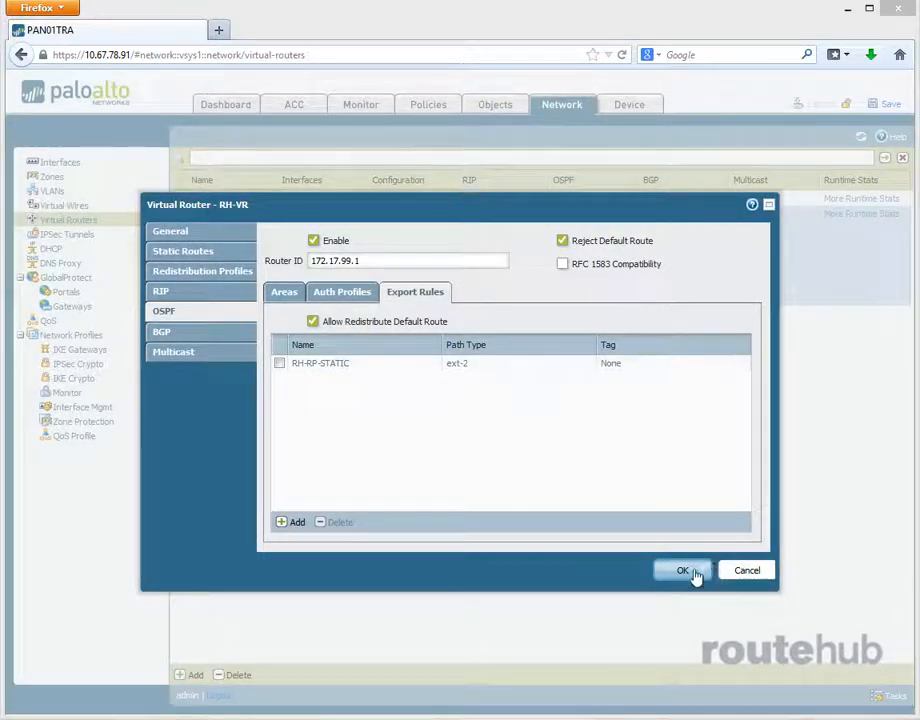
left_click(692, 574)
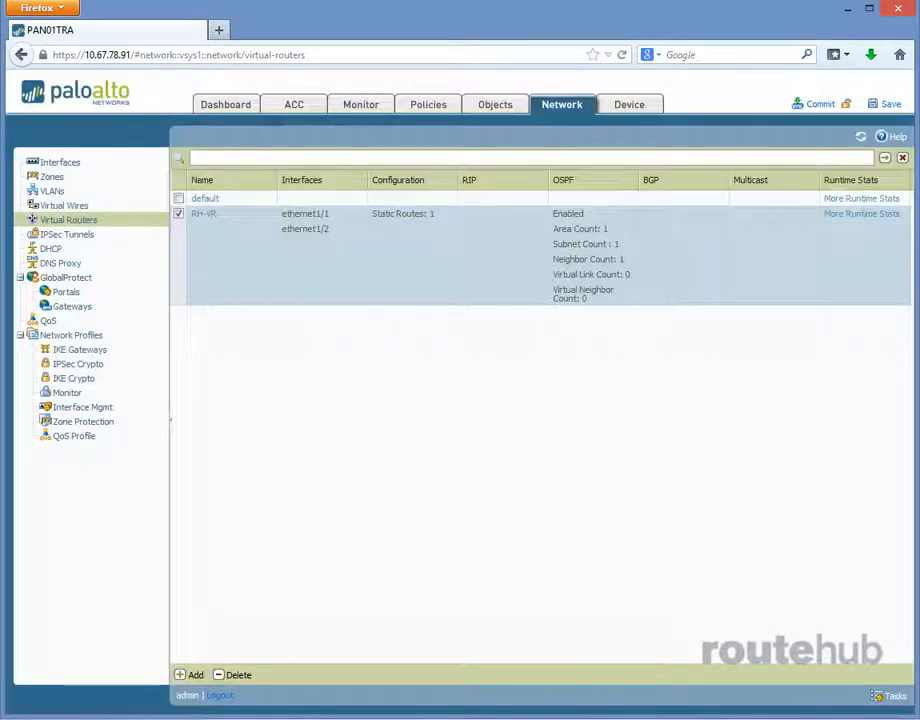
- Commit the redistribution and OSPF export changes to the firewall and dismiss the commit report once it finishes
left_click(822, 104)
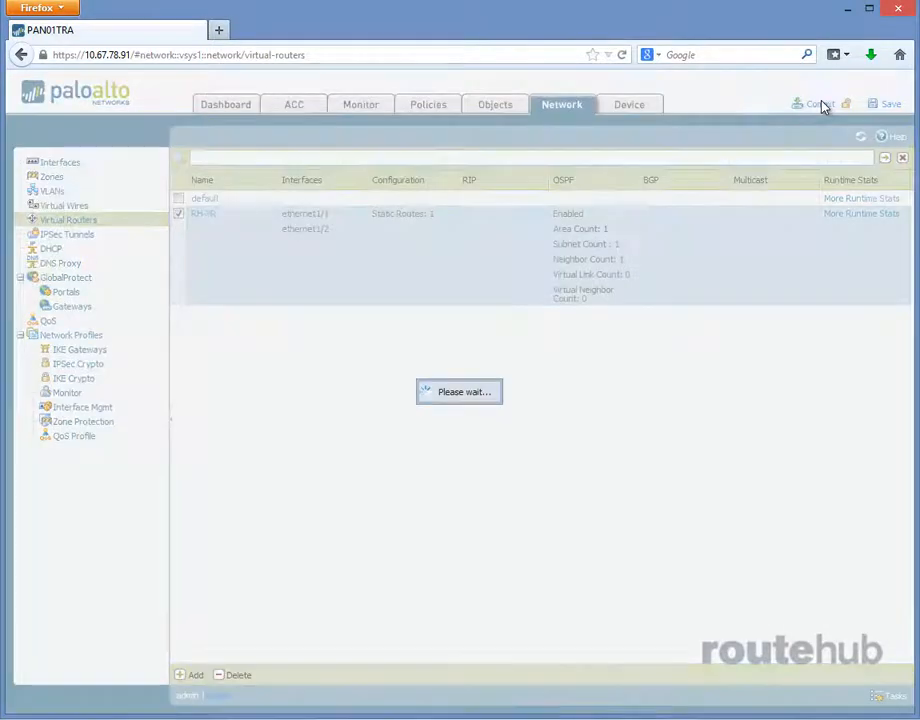
left_click(499, 437)
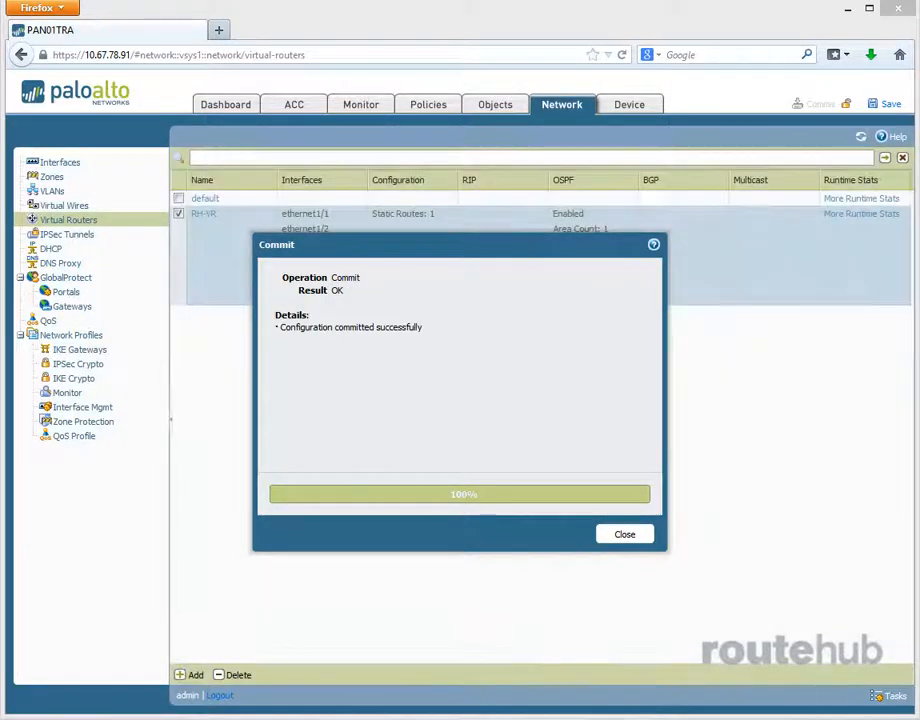
left_click(624, 534)
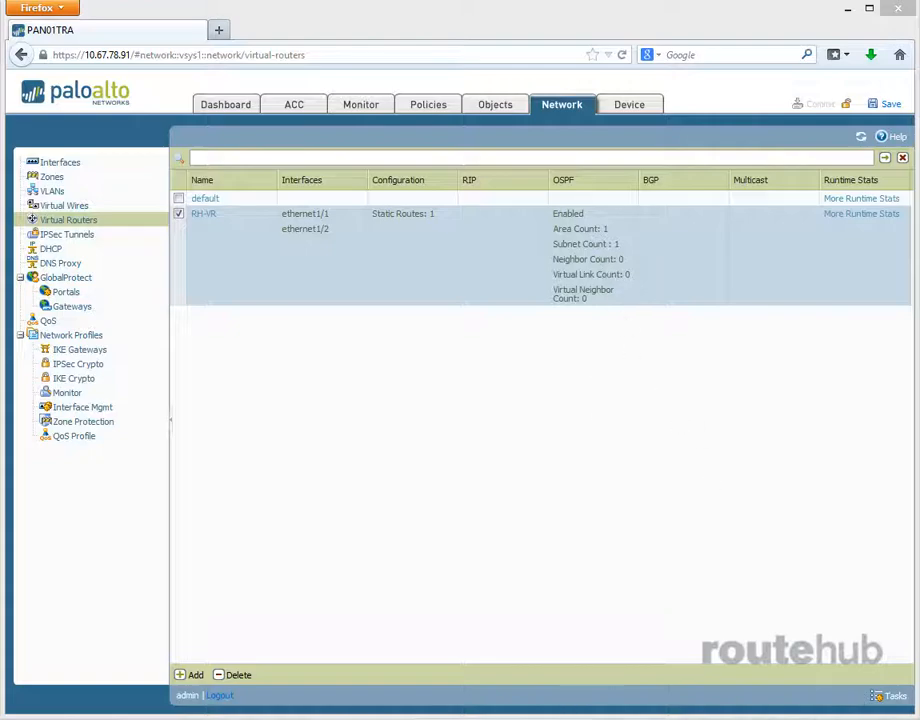
- Switch to the CS01 session in SecureCRT and run show ip route, repeating it to check for the redistributed default route
left_click_drag(919, 184, 606, 124)
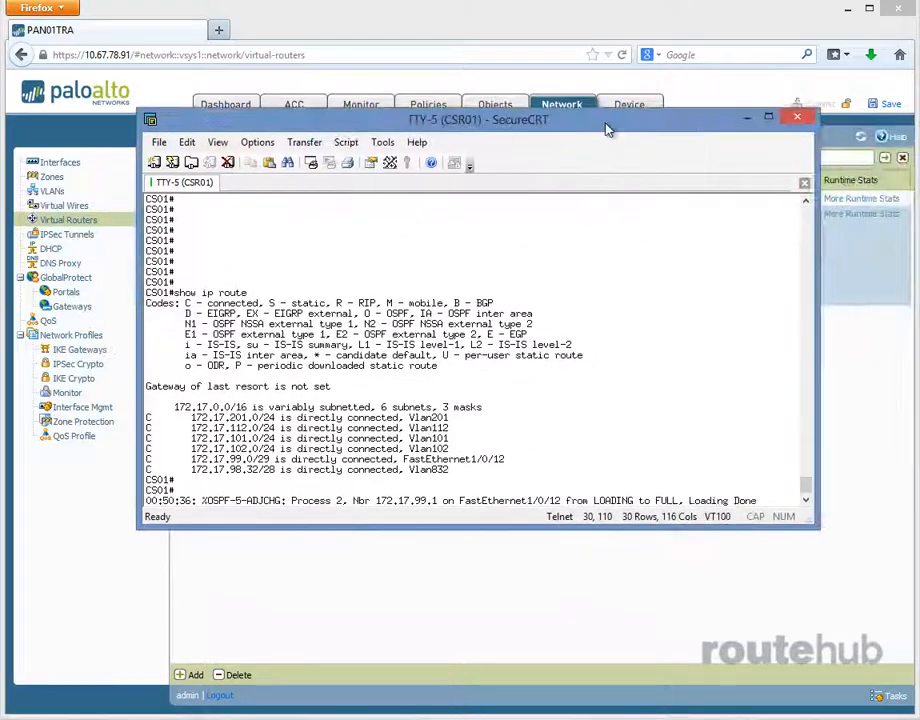
key("Return")
key("Return")
key("Return")
key("Return")
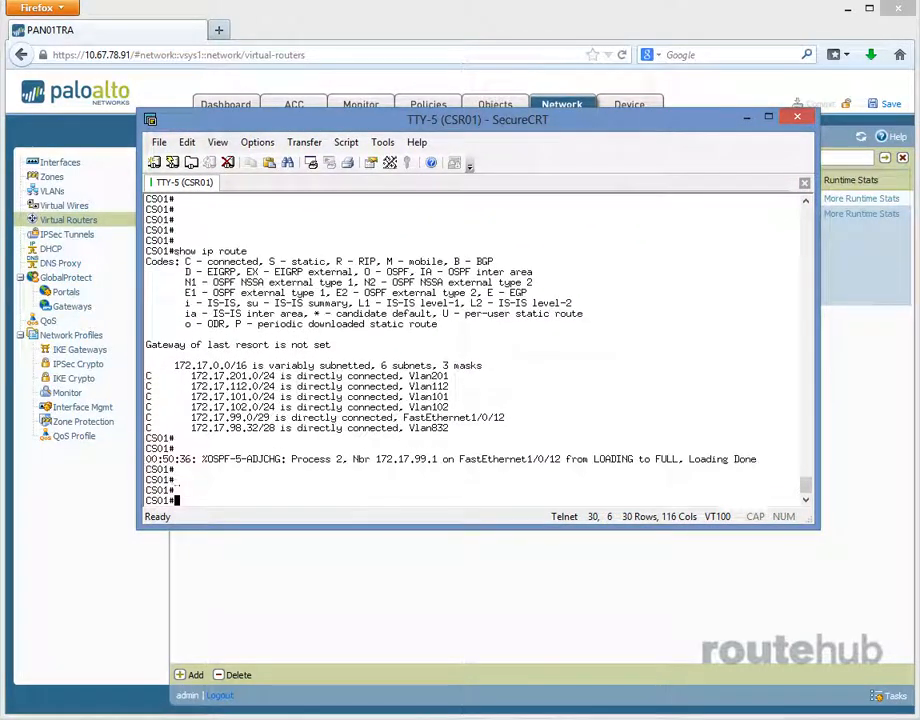
key("Up")
key("Return")
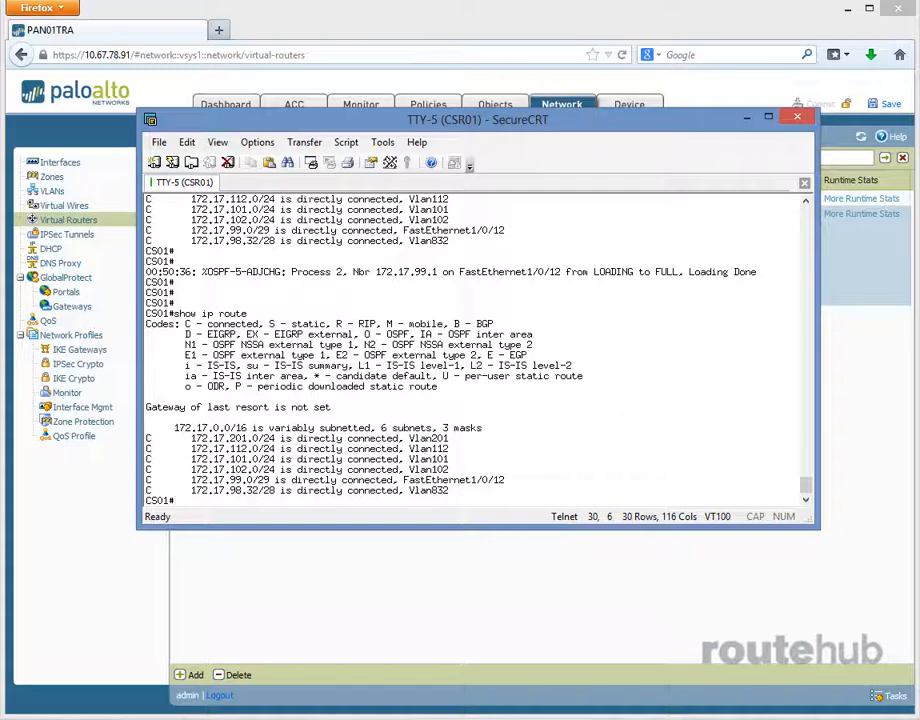
key("Up")
key("Return")
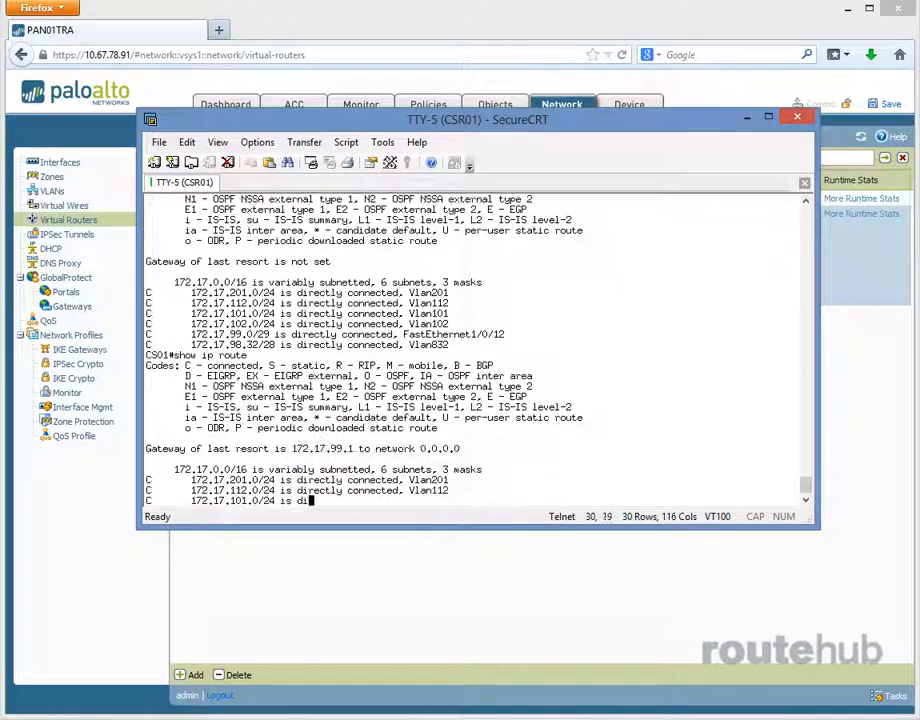